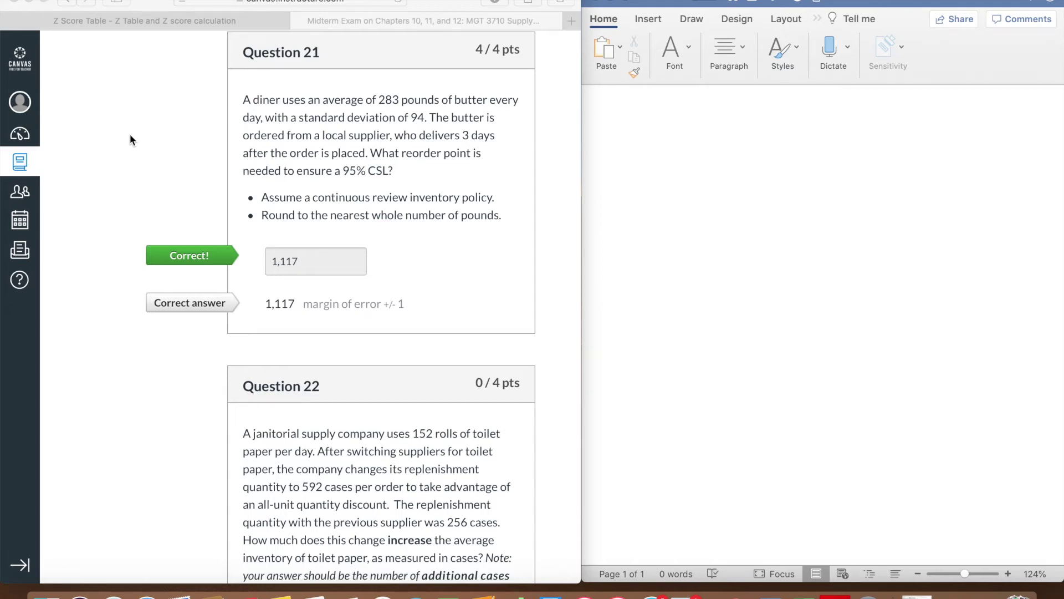
Begin the question 21 notes with the formula ROP = SS + (D*L)
{"action": "left_click", "coordinate": [132, 132]}
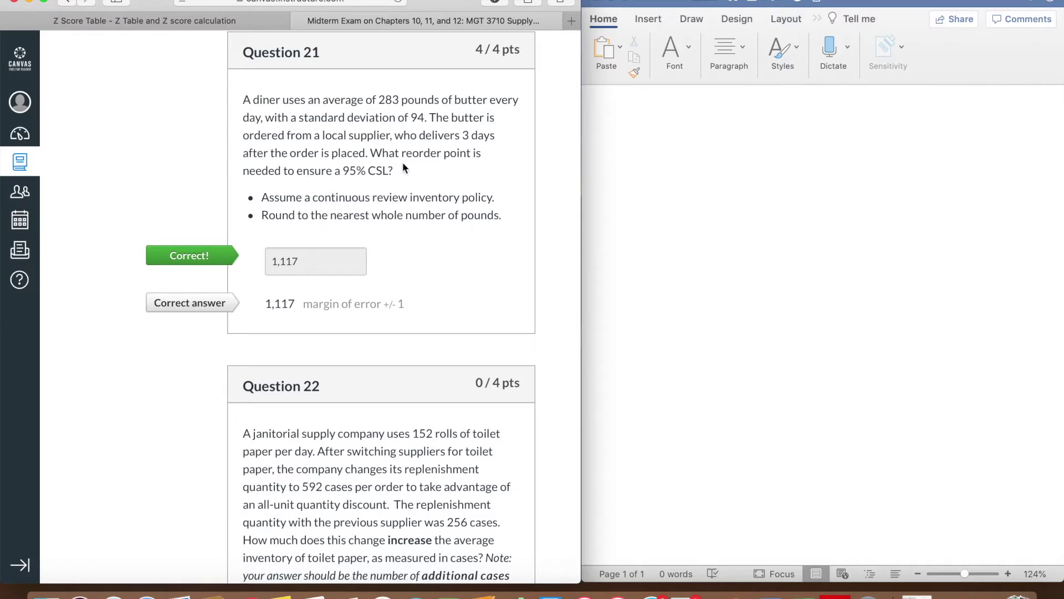
{"action": "left_click", "coordinate": [711, 188]}
{"action": "type", "text": "21. What ROP"}
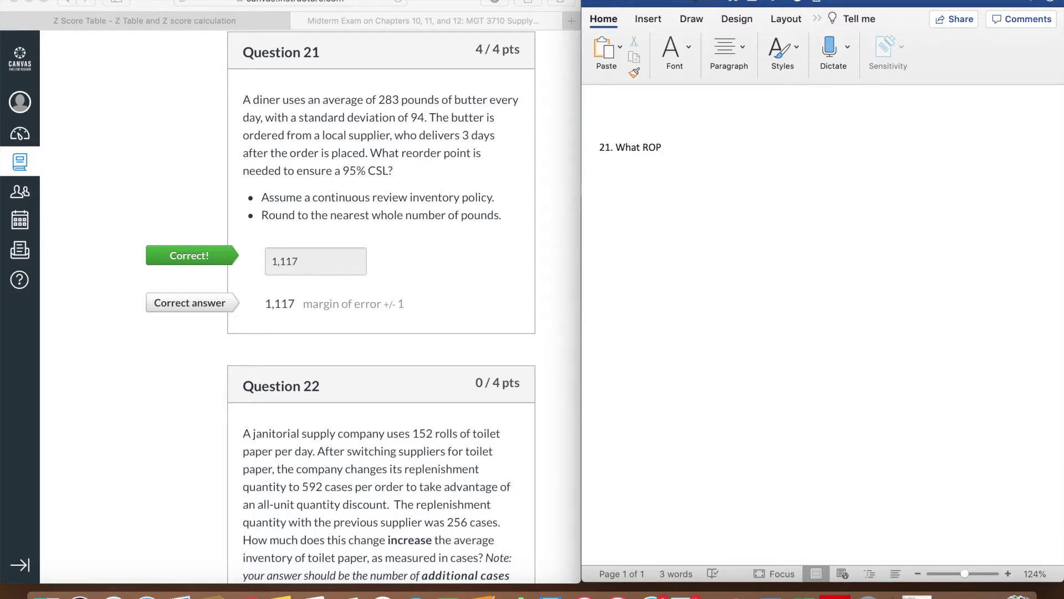
{"action": "type", "text": "ROP="}
{"action": "key", "text": "BackSpace"}
{"action": "type", "text": "= SS + (D*L)"}
{"action": "key", "text": "Return"}
Note D = 283 lb per day and 3 days lead time, giving ROP = Safety Stock + 849 (283×3)
{"action": "type", "text": "D= 283"}
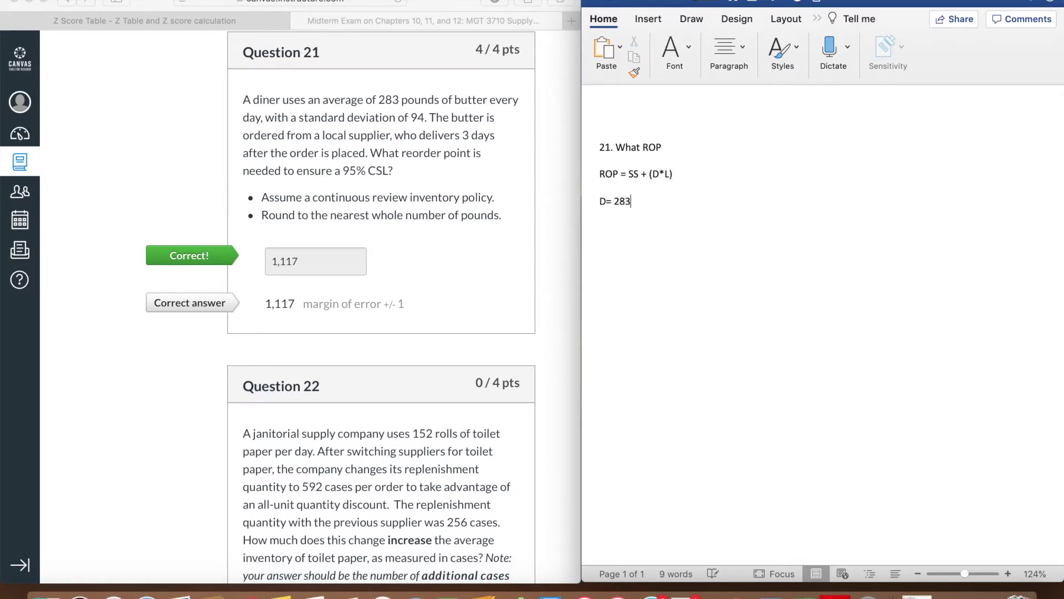
{"action": "type", "text": " lb per day "}
{"action": "type", "text": "Lead Time ="}
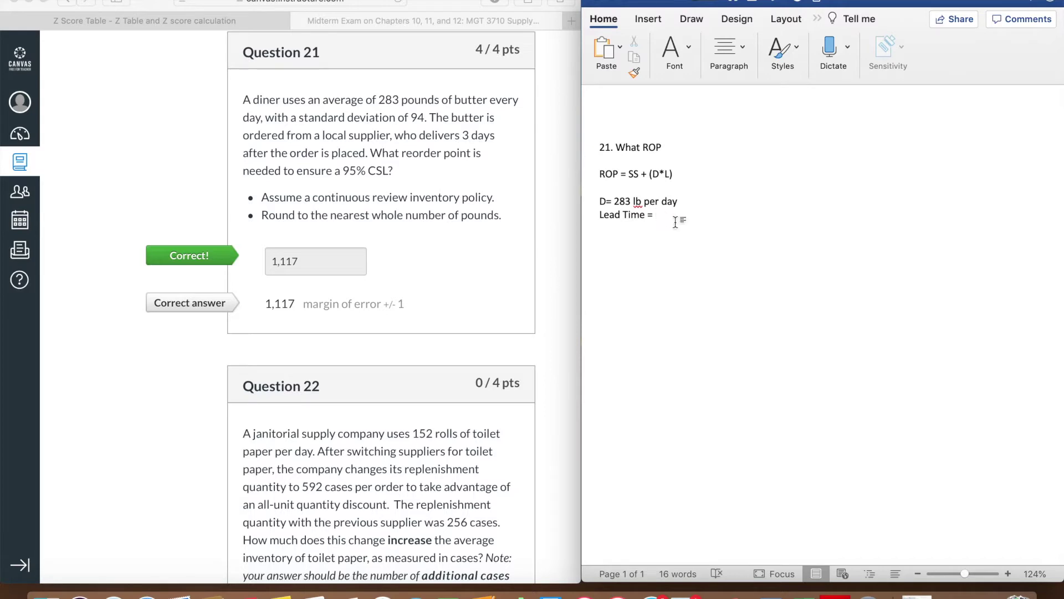
{"action": "type", "text": "3"}
{"action": "type", "text": " days"}
{"action": "type", "text": "ROP"}
{"action": "type", "text": " = Safety St"}
{"action": "type", "text": "ock + ("}
{"action": "type", "text": "283"}
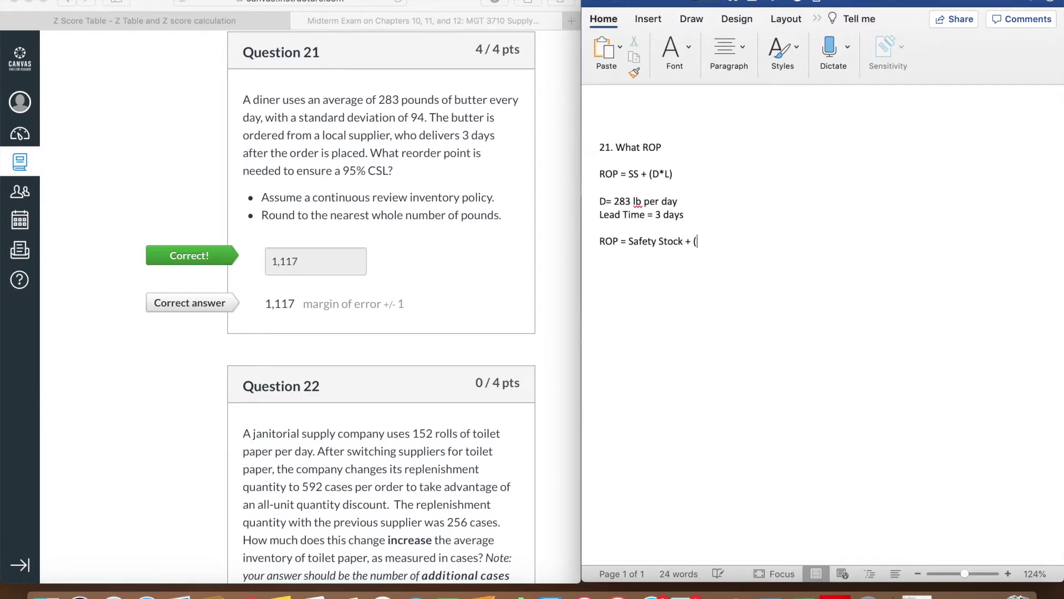
{"action": "type", "text": "*3)"}
{"action": "type", "text": "ROP "}
{"action": "type", "text": "= Safety Stock "}
{"action": "type", "text": "+"}
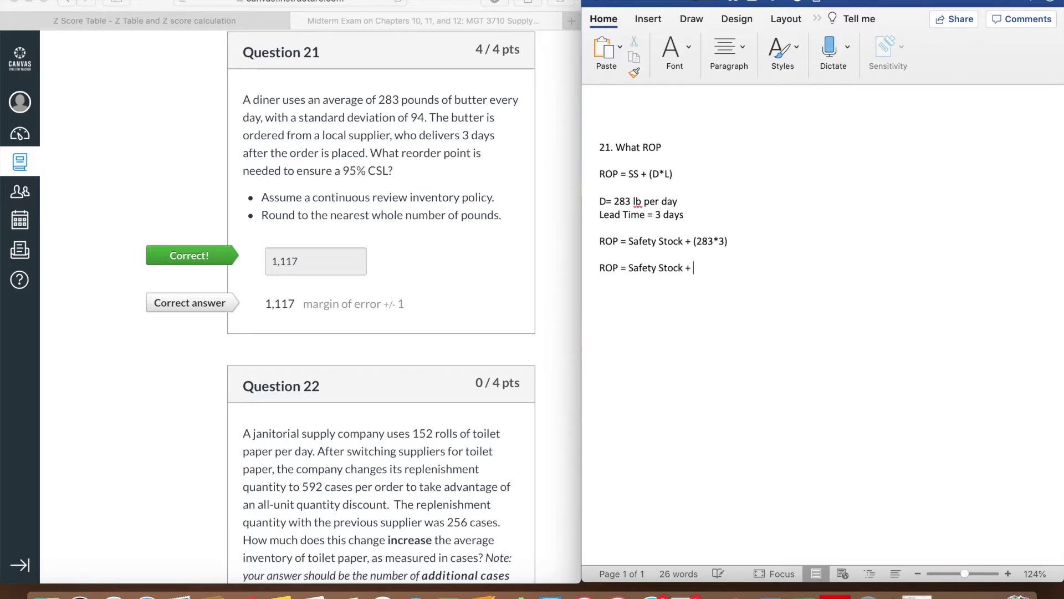
{"action": "type", "text": "283"}
{"action": "left_click", "coordinate": [963, 374]}
{"action": "type", "text": "3"}
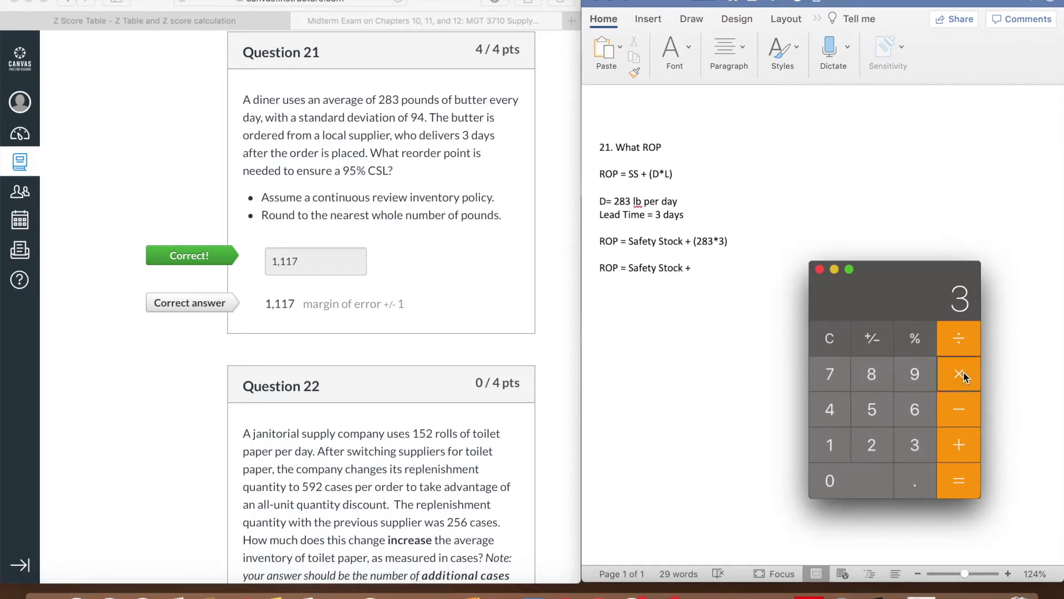
{"action": "key", "text": "Return"}
{"action": "left_click", "coordinate": [772, 269]}
{"action": "type", "text": "849"}
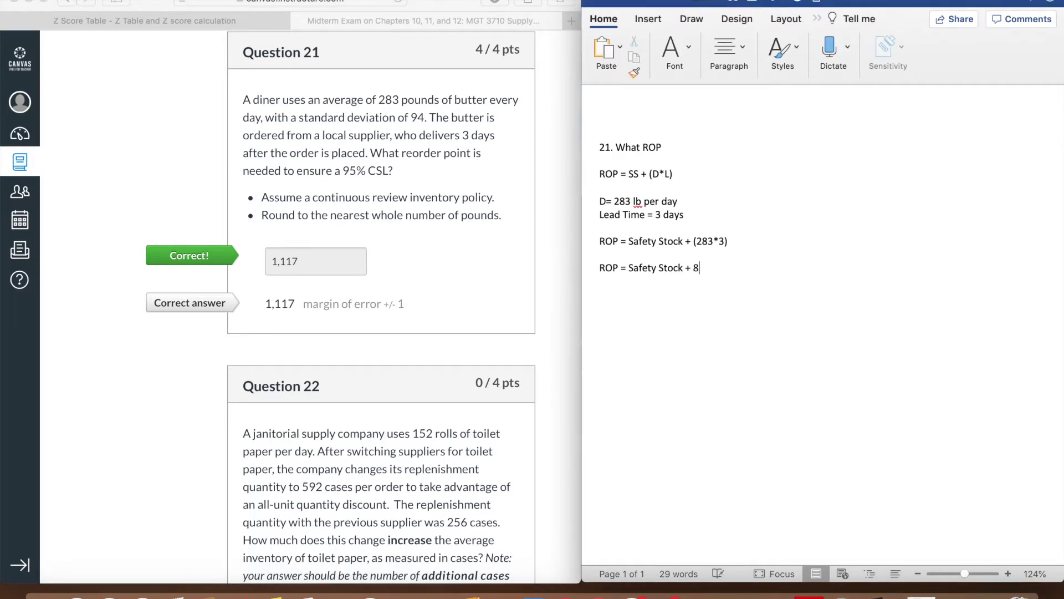
Underline Safety Stock in the last ROP line and add a Safety Stock line below
{"action": "left_click", "coordinate": [684, 267]}
{"action": "left_click_drag", "start_coordinate": [685, 267], "coordinate": [629, 267]}
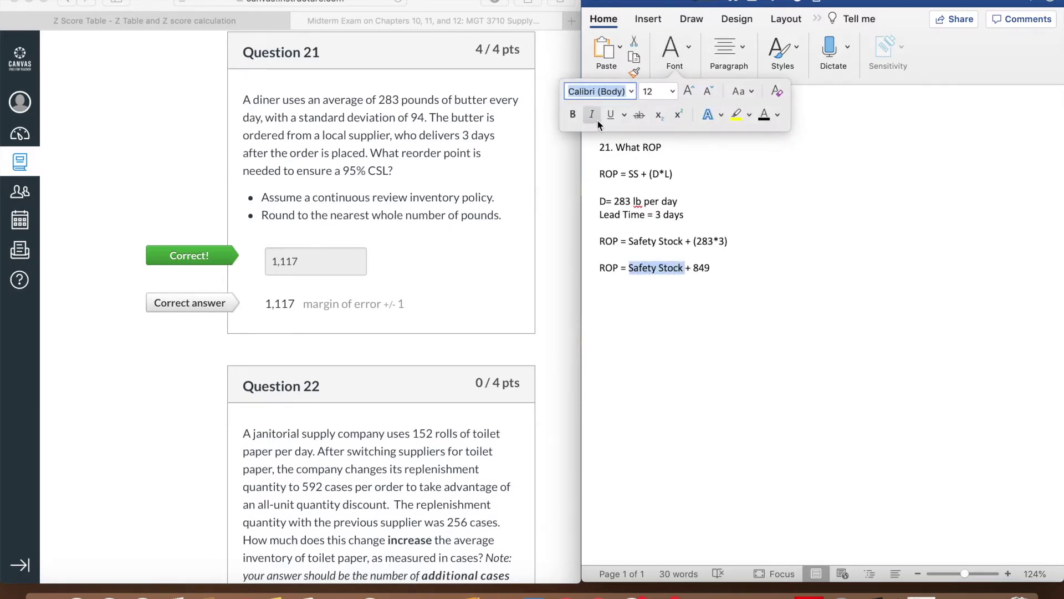
{"action": "left_click", "coordinate": [611, 115]}
{"action": "left_click", "coordinate": [783, 367]}
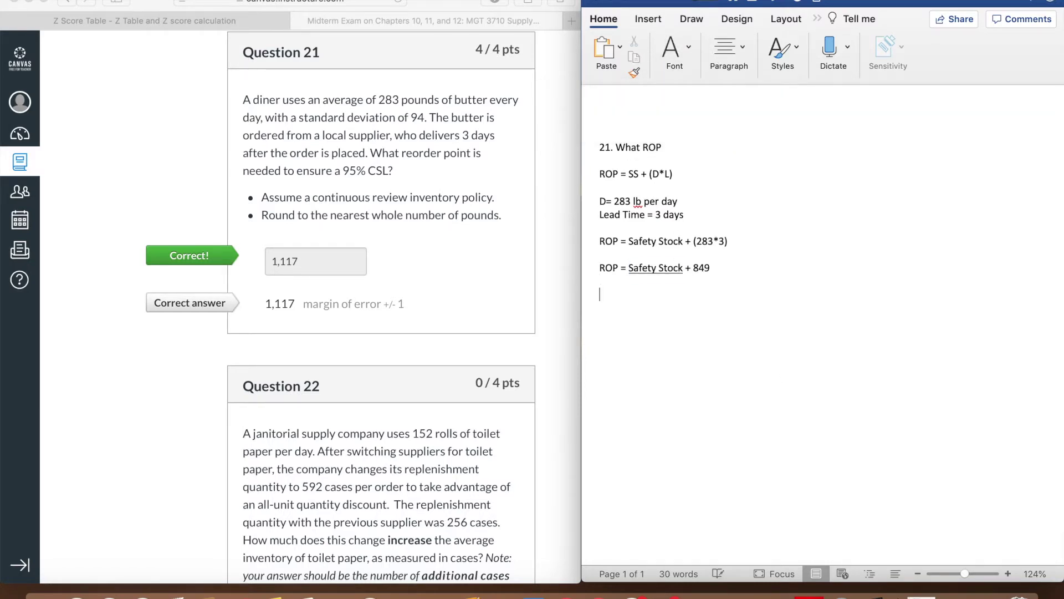
{"action": "type", "text": "Safety Stock"}
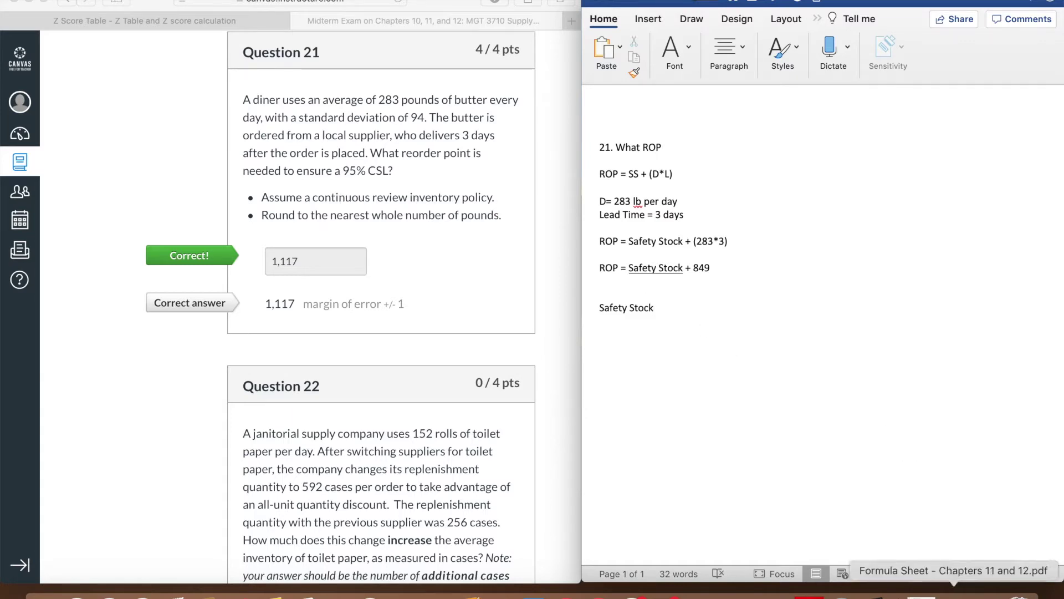
{"action": "left_click", "coordinate": [953, 592]}
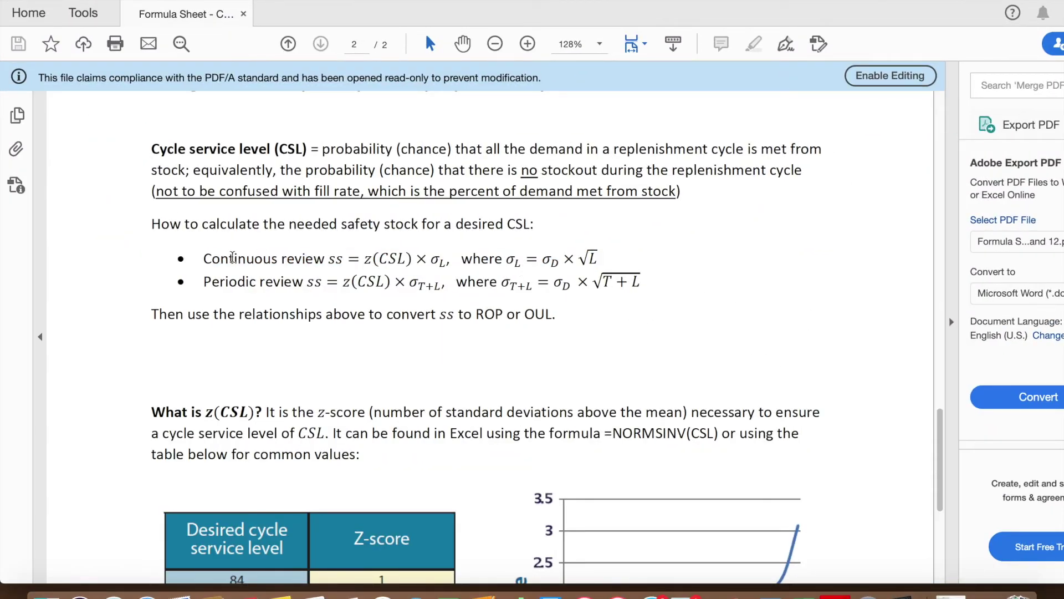
Highlight the continuous- and periodic-review safety stock formulas on the formula sheet PDF
{"action": "left_click_drag", "start_coordinate": [203, 258], "coordinate": [445, 257]}
{"action": "left_click", "coordinate": [445, 258]}
{"action": "left_click_drag", "start_coordinate": [202, 283], "coordinate": [439, 288]}
{"action": "left_click", "coordinate": [438, 288]}
{"action": "key", "text": "F4"}
{"action": "left_click", "coordinate": [612, 239]}
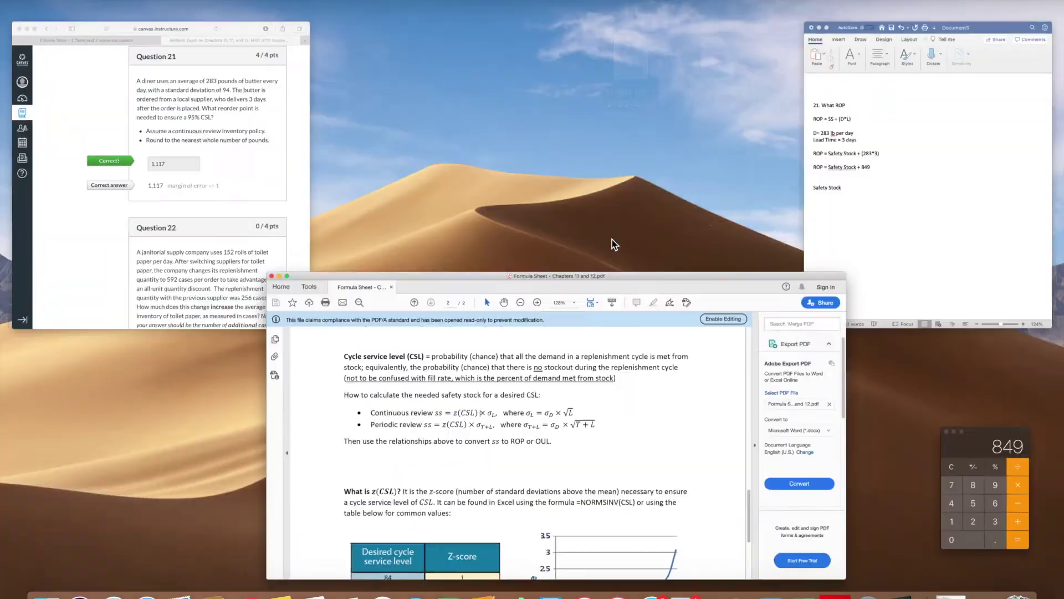
{"action": "left_click", "coordinate": [866, 205]}
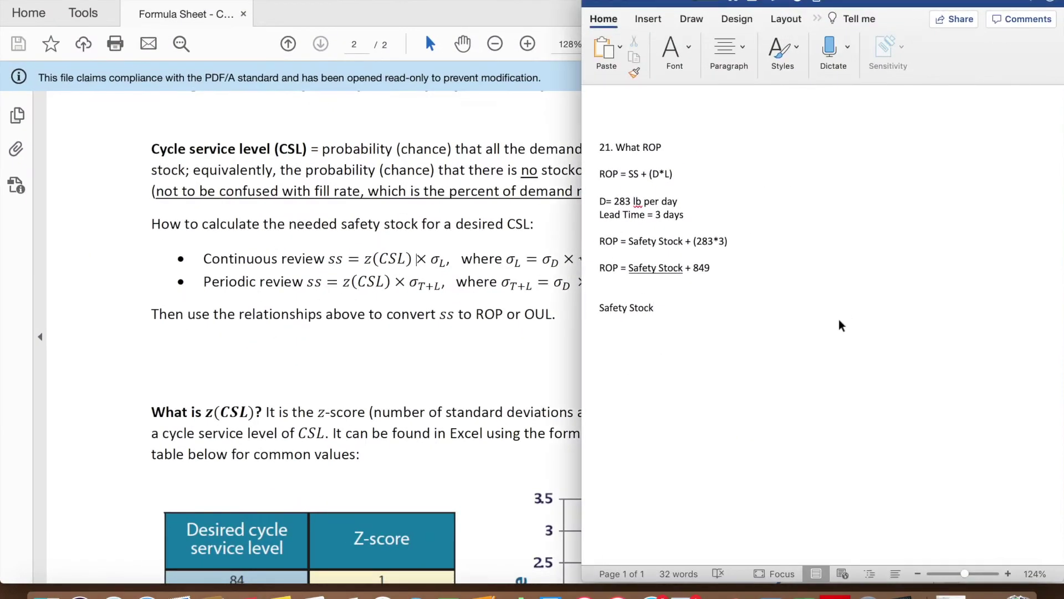
Type Safety Stock = Z(CSL) * Standard Deviation of Lead Time, defined as Standard deviation * Square Root of Lead Time
{"action": "type", "text": "= Z(CSL) * Standard Deviation of "}
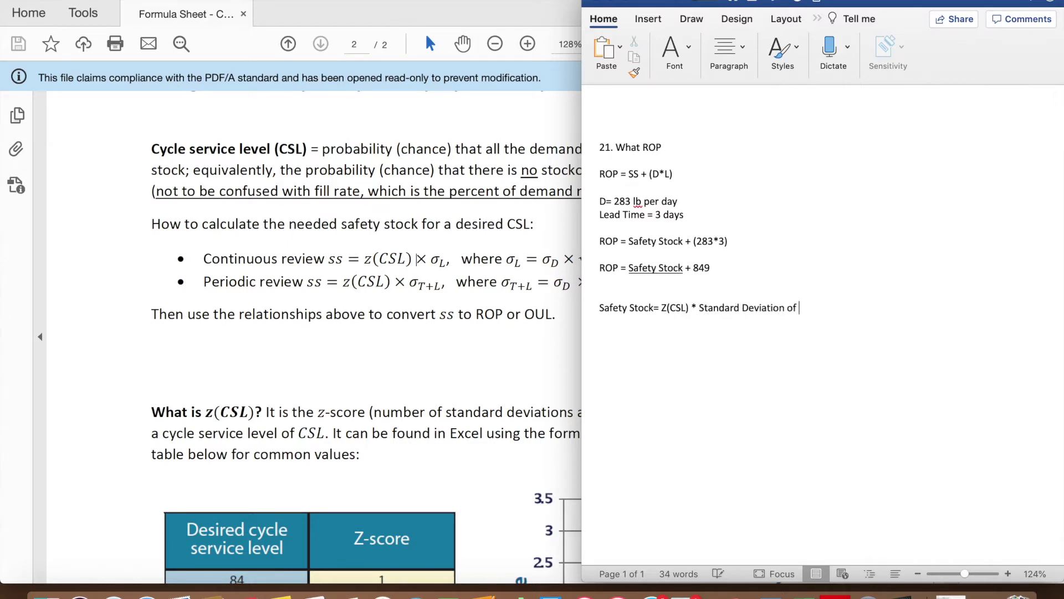
{"action": "type", "text": "Lead Time"}
{"action": "key", "text": "Return"}
{"action": "key", "text": "Return"}
{"action": "type", "text": "Standard d"}
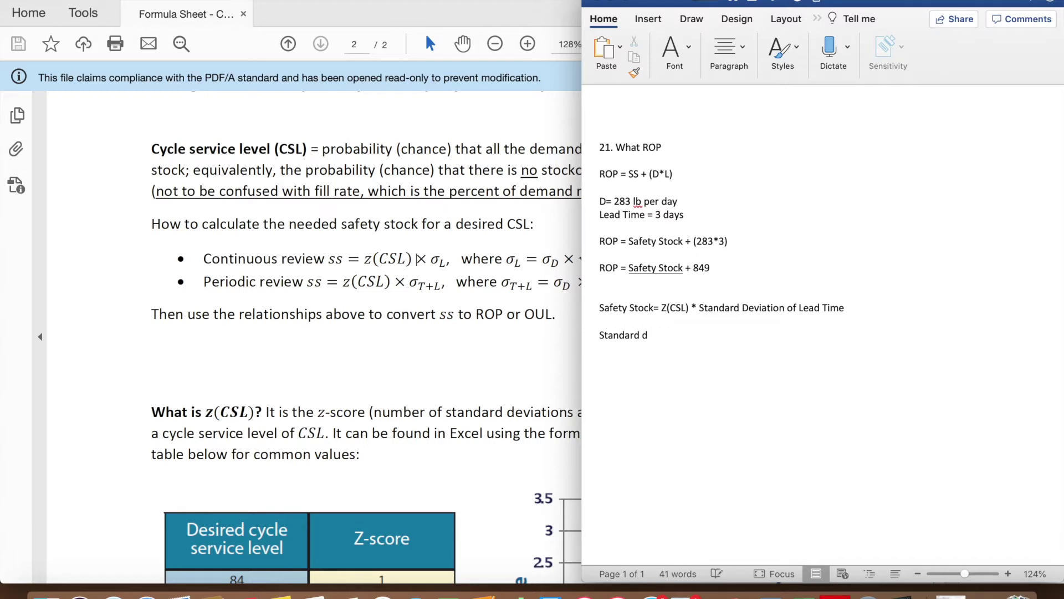
{"action": "type", "text": "eviation of Lead time"}
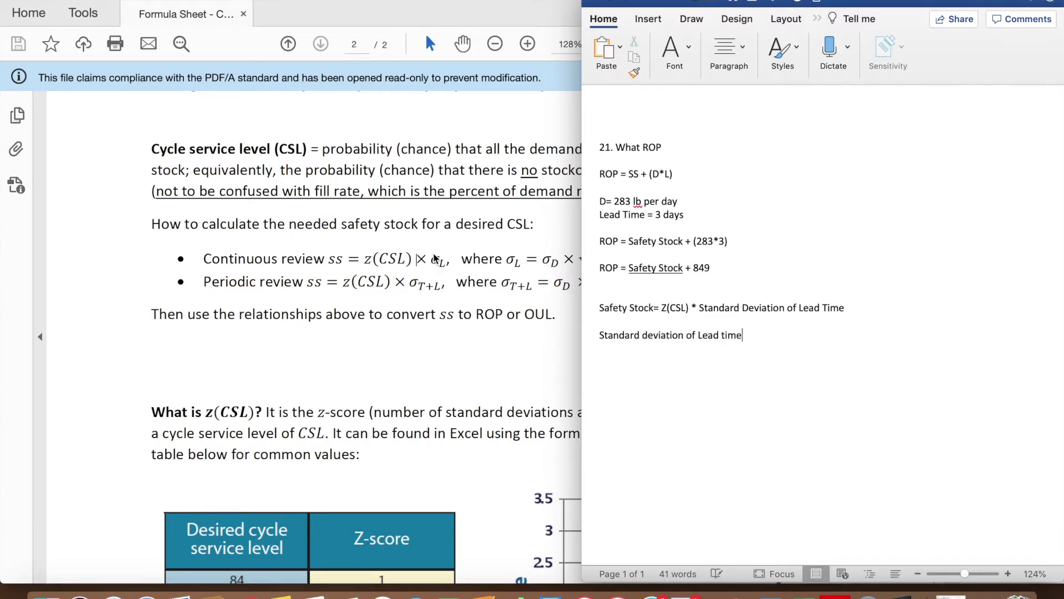
{"action": "scroll", "coordinate": [441, 263], "scroll_direction": "up", "scroll_amount": 1}
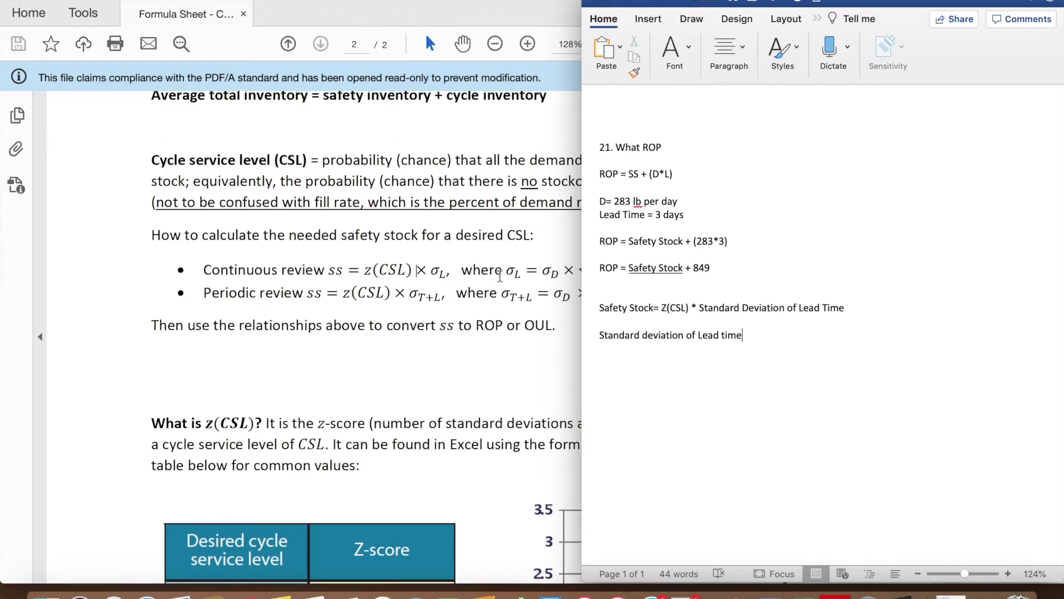
{"action": "left_click_drag", "start_coordinate": [583, 279], "coordinate": [616, 280]}
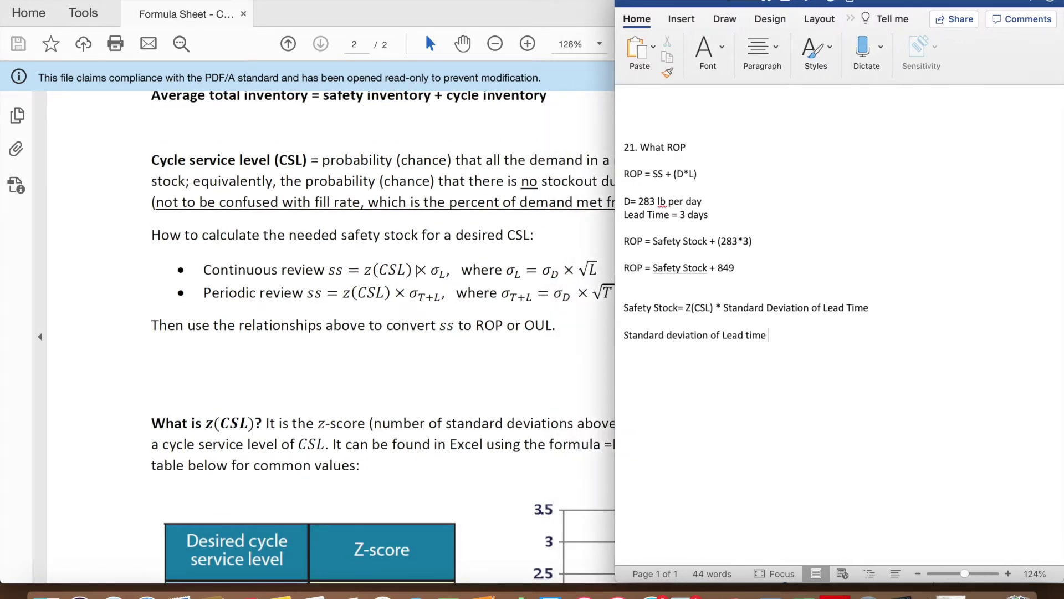
{"action": "type", "text": "Standard deviation * "}
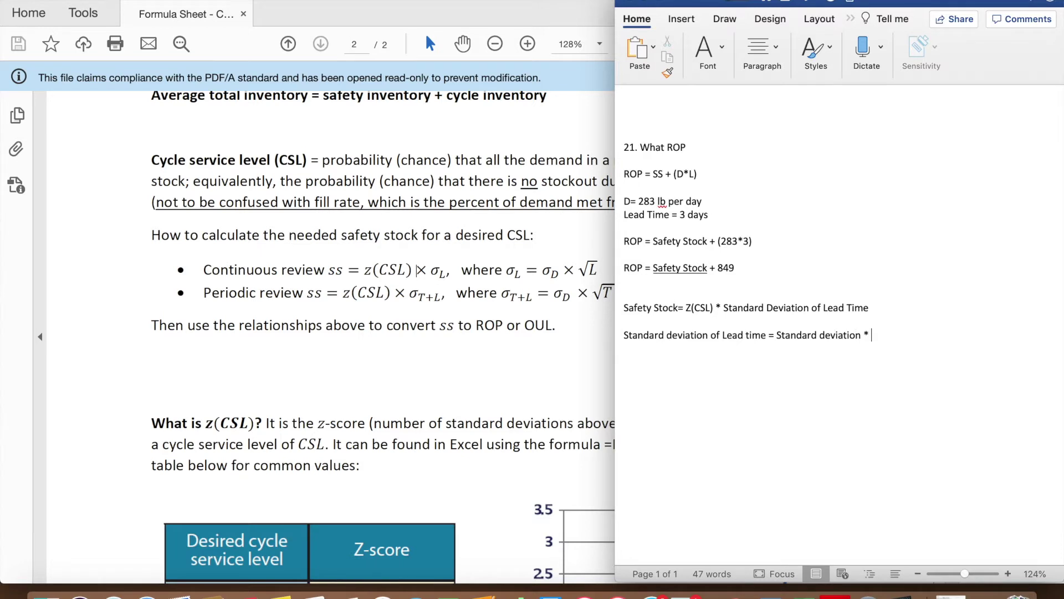
{"action": "type", "text": "Square Root of Lead Tim"}
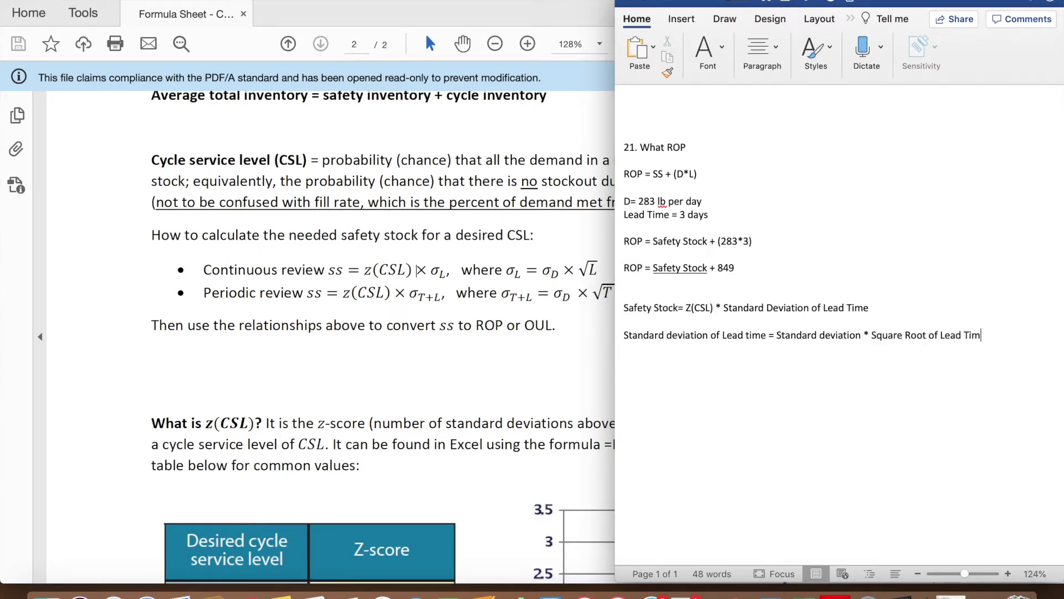
{"action": "type", "text": "e"}
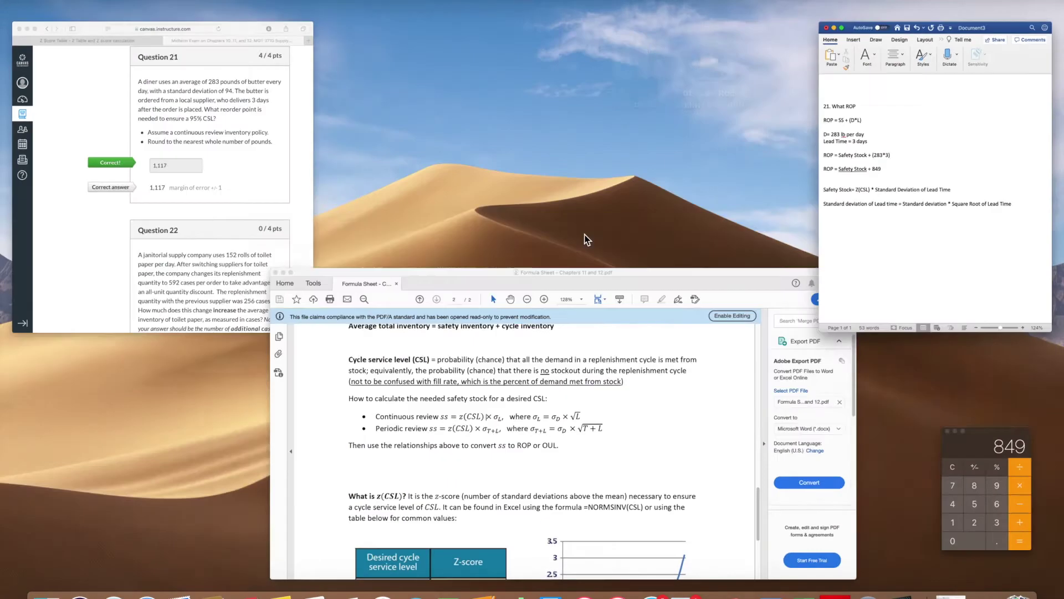
{"action": "left_click", "coordinate": [277, 212]}
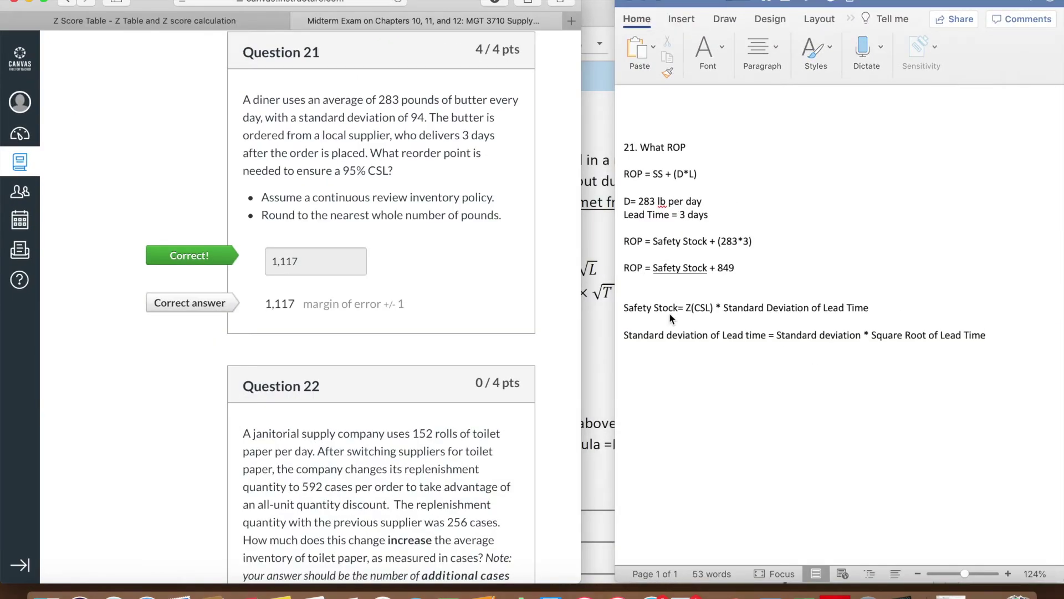
Widen the Word notes window back out beside the Canvas quiz
{"action": "left_click_drag", "start_coordinate": [614, 321], "coordinate": [581, 317]}
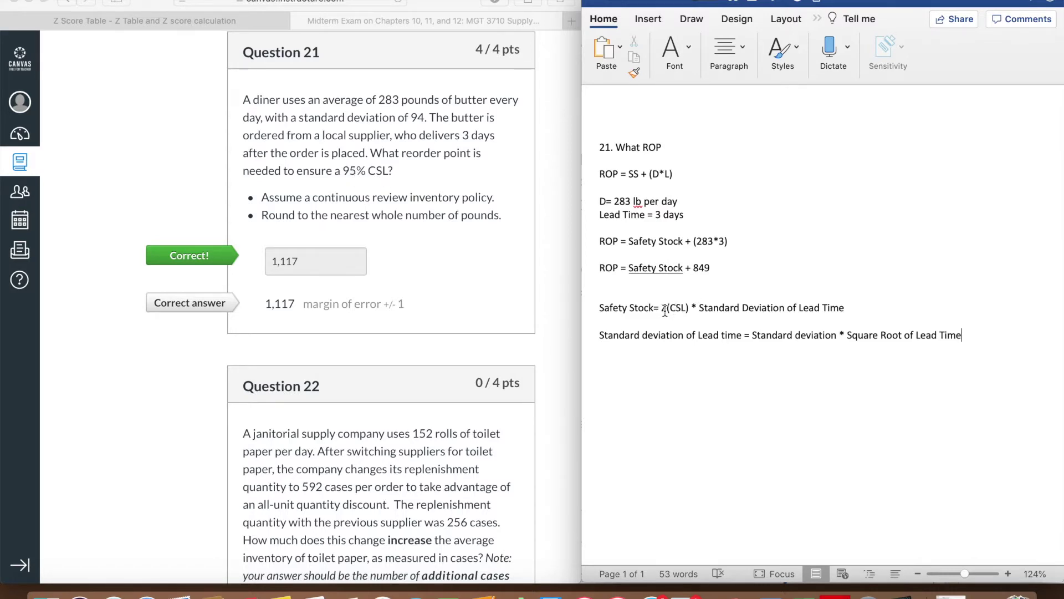
Look up the 95% service-level z value in the Z Score Table and note Z(CSL) = 1.65
{"action": "left_click", "coordinate": [243, 19]}
{"action": "scroll", "coordinate": [205, 200], "scroll_direction": "up", "scroll_amount": 5}
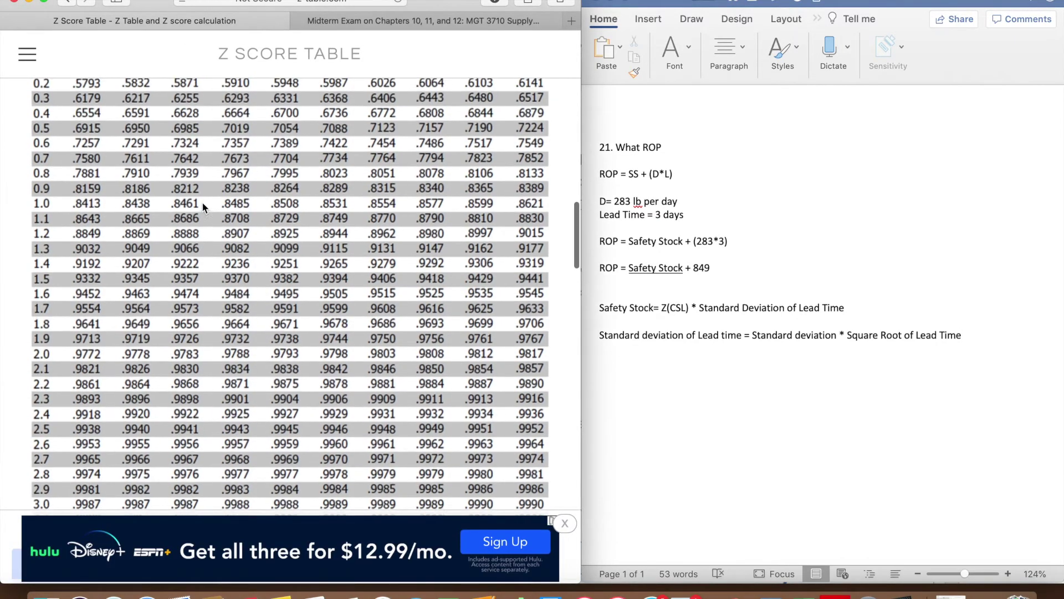
{"action": "scroll", "coordinate": [202, 208], "scroll_direction": "down", "scroll_amount": 1}
{"action": "scroll", "coordinate": [202, 208], "scroll_direction": "up", "scroll_amount": 3}
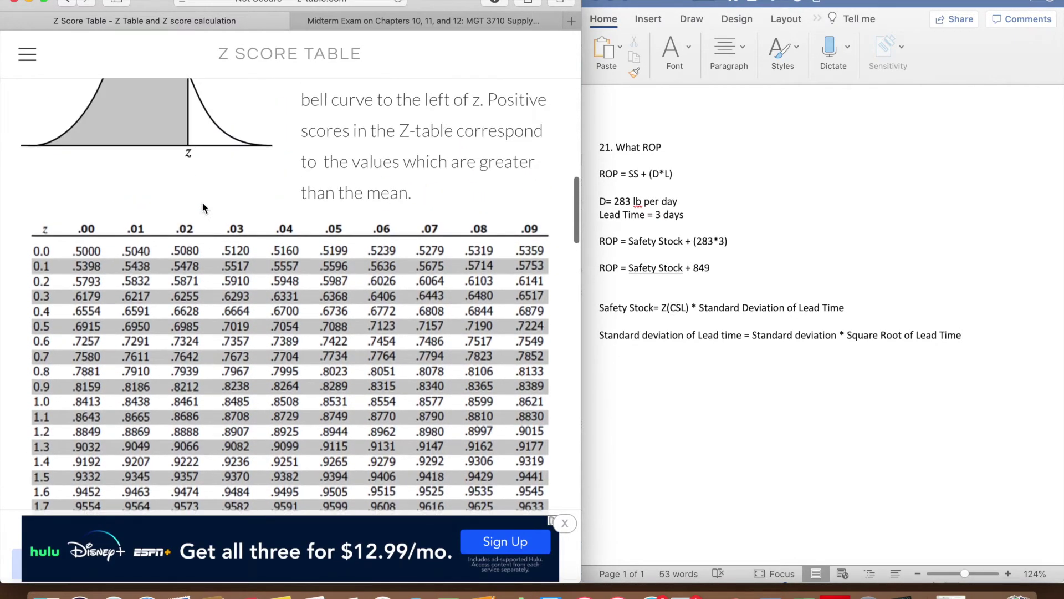
{"action": "scroll", "coordinate": [202, 208], "scroll_direction": "down", "scroll_amount": 3}
{"action": "scroll", "coordinate": [203, 207], "scroll_direction": "down", "scroll_amount": 2}
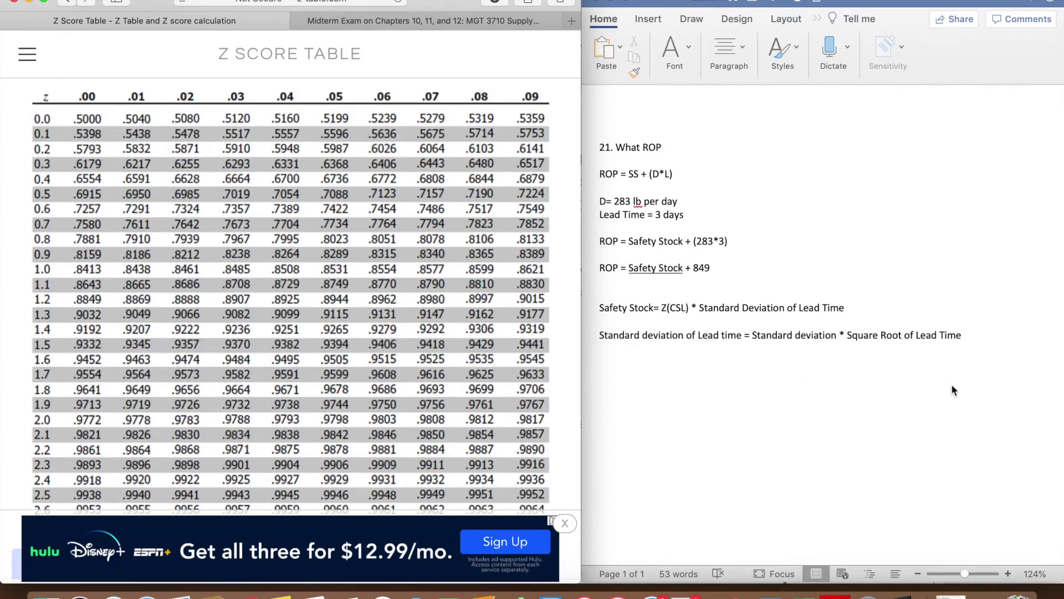
{"action": "left_click", "coordinate": [888, 309]}
{"action": "key", "text": "Return"}
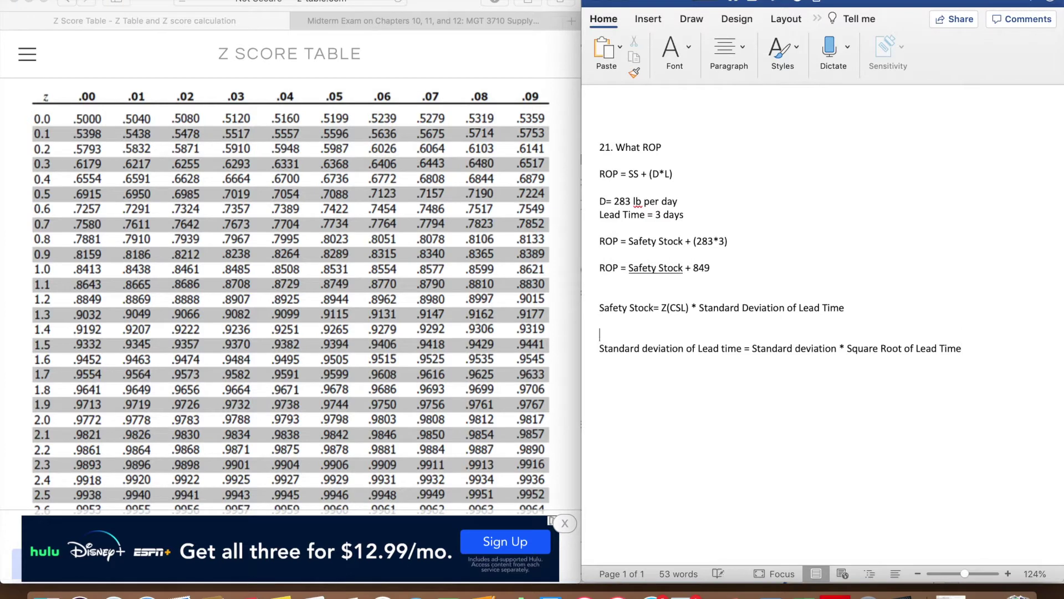
{"action": "type", "text": "Z(CSL"}
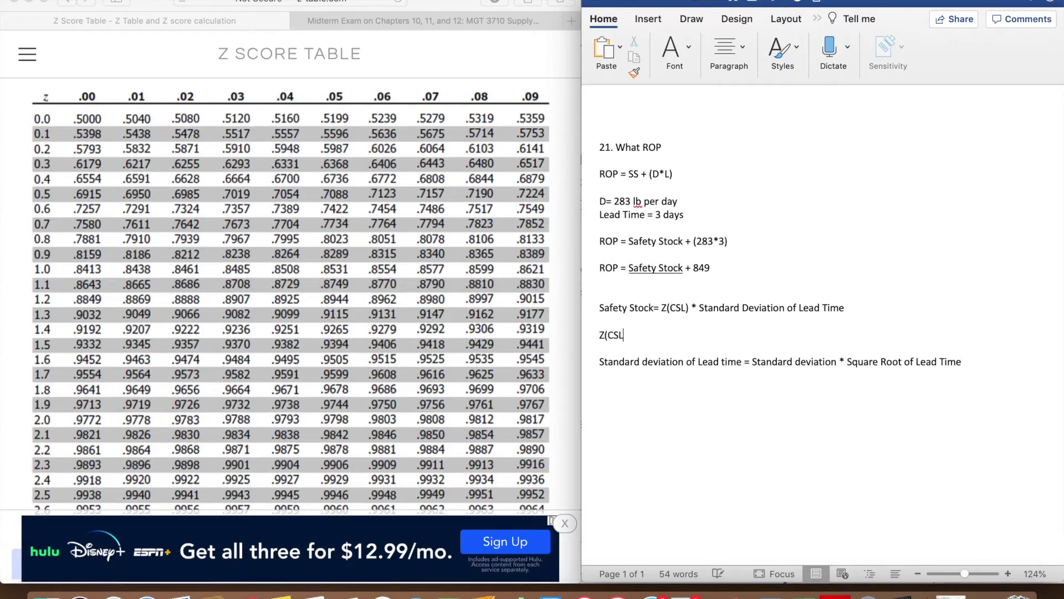
{"action": "type", "text": ") = 1.65"}
Record SD= 94, Lead Time= 3 days, and 94*SQRT of 3 = 162.81 as the lead-time standard deviation
{"action": "left_click", "coordinate": [375, 21]}
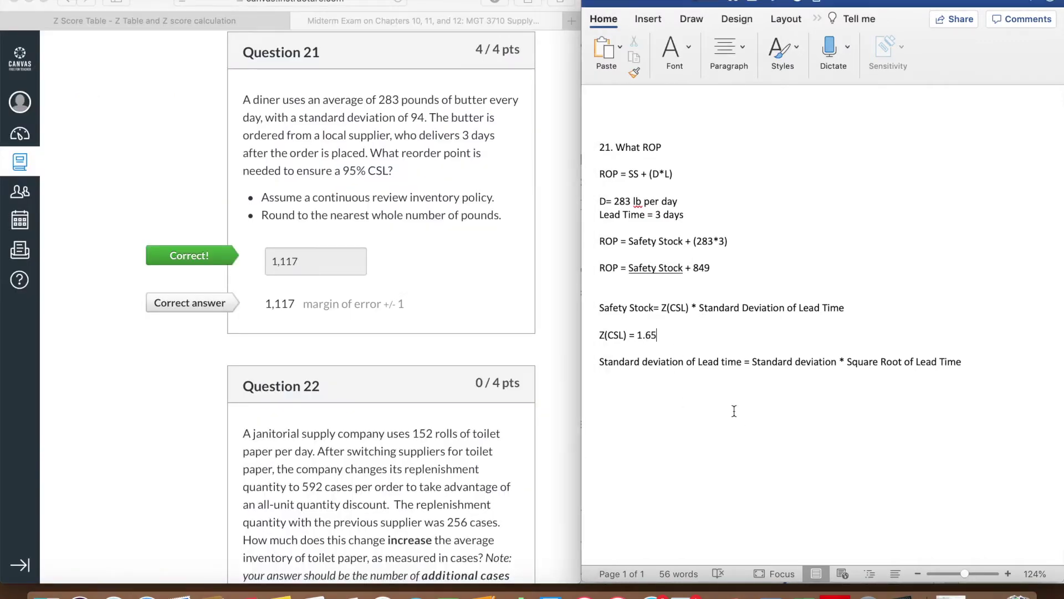
{"action": "left_click", "coordinate": [599, 362]}
{"action": "key", "text": "Return"}
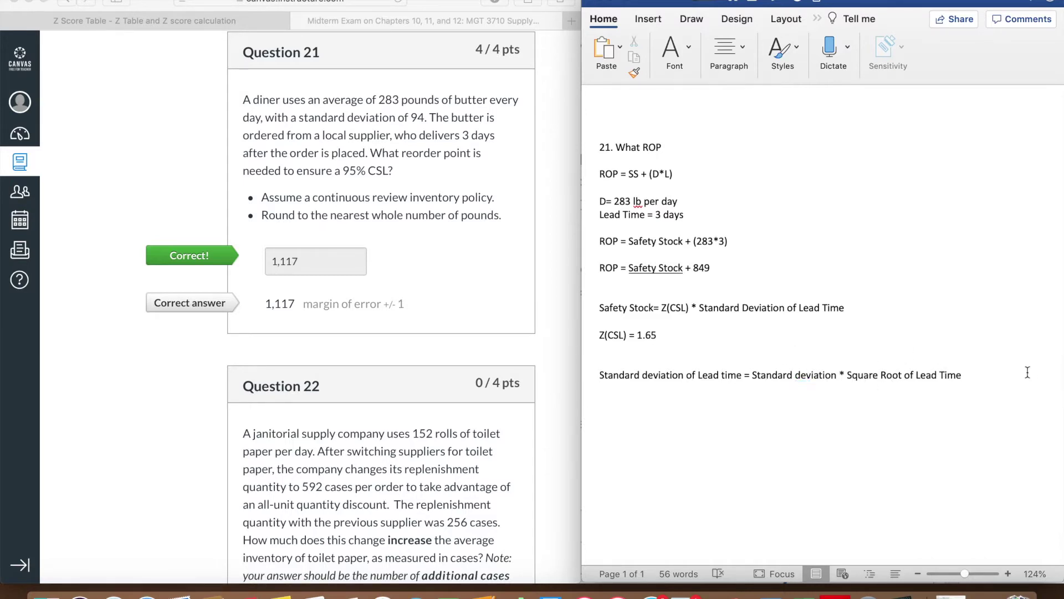
{"action": "key", "text": "Return"}
{"action": "key", "text": "Return"}
{"action": "type", "text": "SD= 94"}
{"action": "key", "text": "Return"}
{"action": "type", "text": "Lead Time= 3 days"}
{"action": "key", "text": "Return"}
{"action": "key", "text": "Return"}
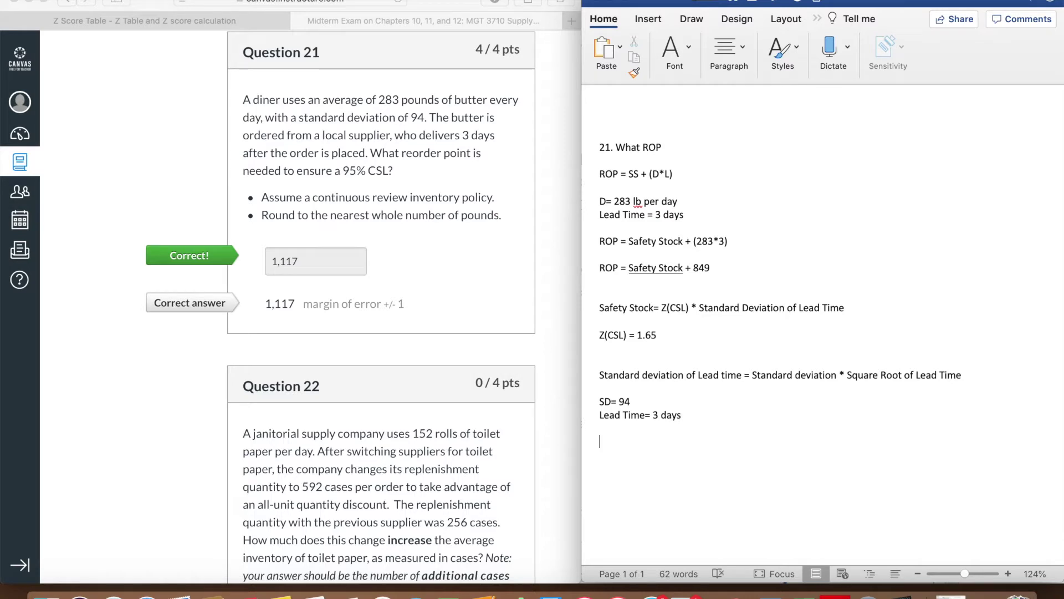
{"action": "type", "text": "94*SQRT of 3 = 162.81 = S"}
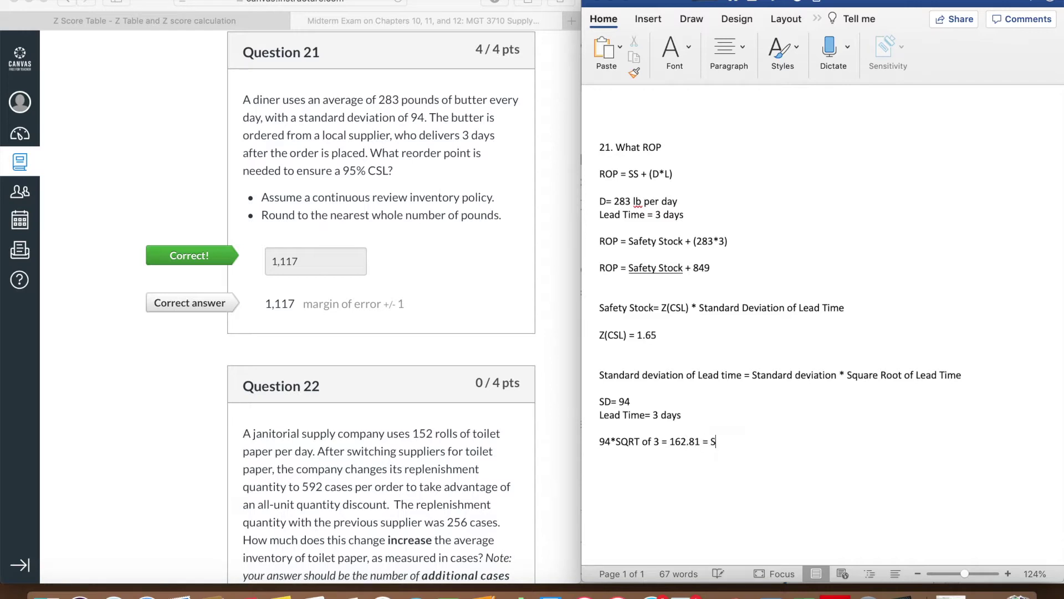
{"action": "type", "text": "tandard deviation of lead time"}
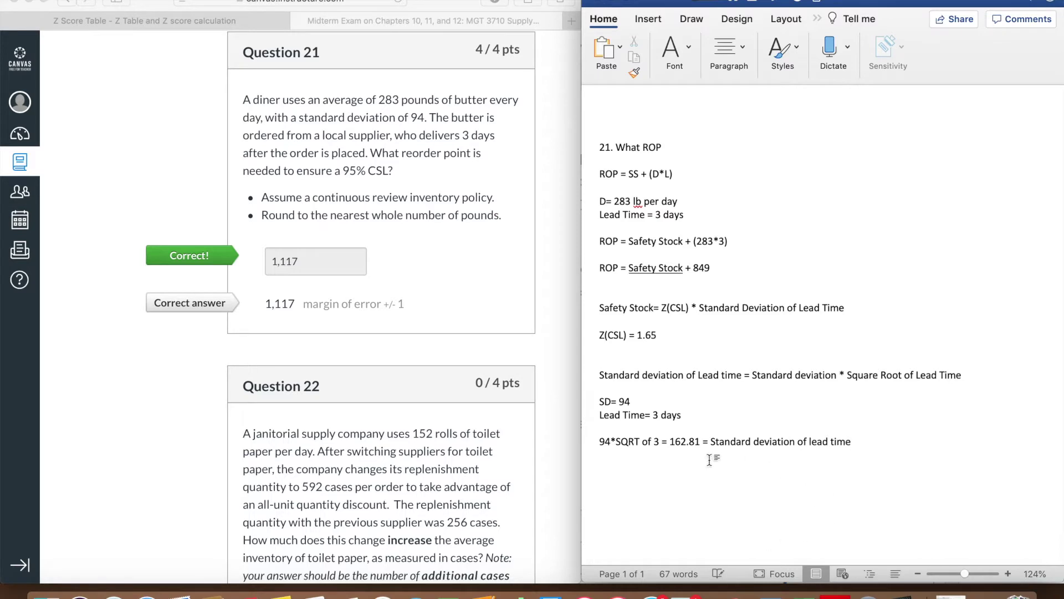
Rewrite the Z(CSL) line as Safety Stock = 1.65 * 162.81
{"action": "double_click", "coordinate": [686, 442]}
{"action": "key", "text": "super+c"}
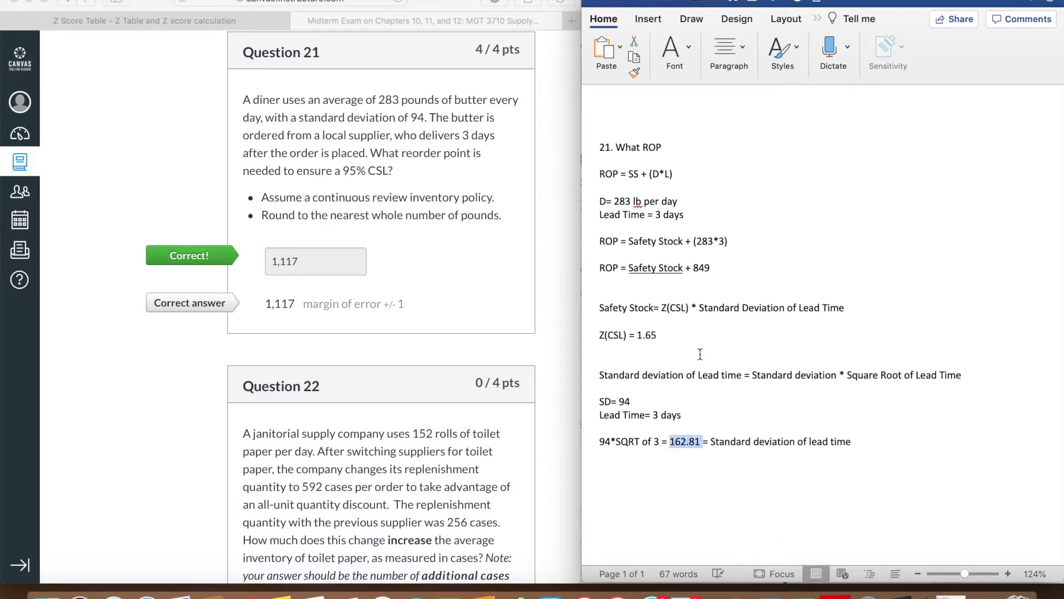
{"action": "left_click", "coordinate": [699, 335]}
{"action": "type", "text": "*"}
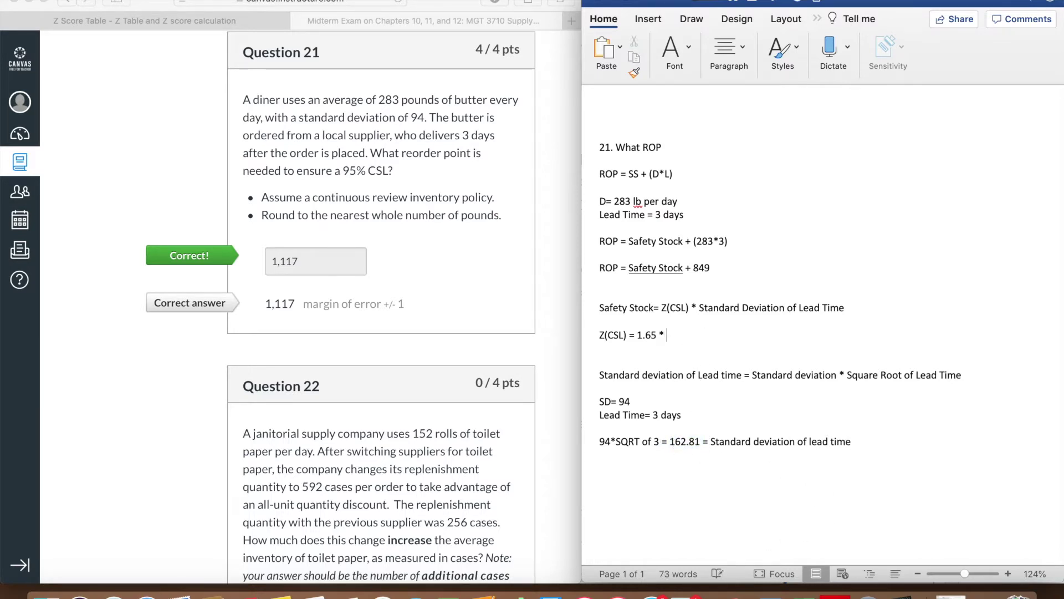
{"action": "key", "text": "super+v"}
{"action": "left_click_drag", "start_coordinate": [638, 335], "coordinate": [597, 335]}
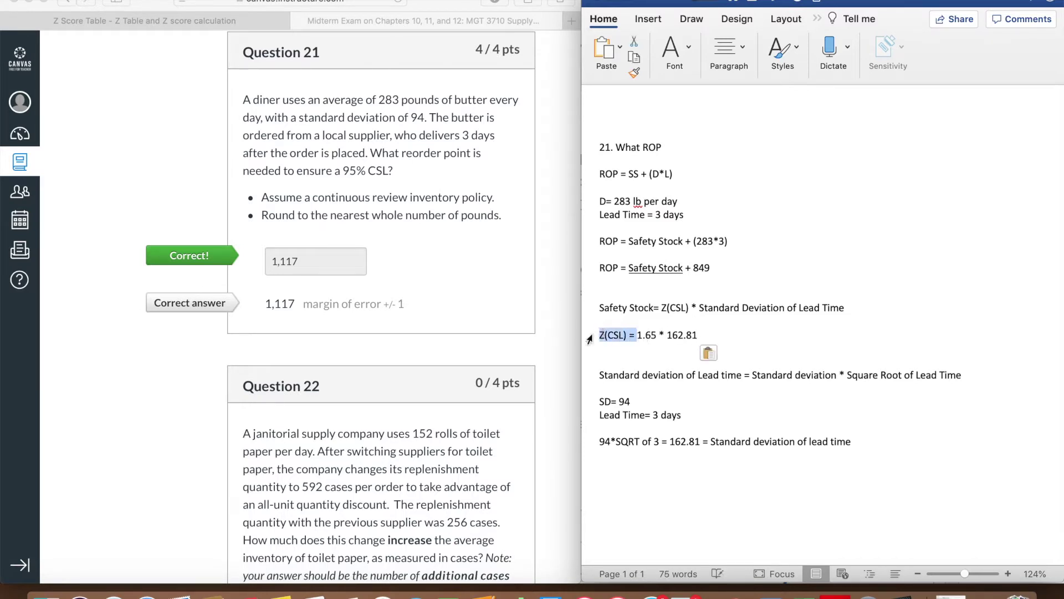
{"action": "type", "text": "Safety Stock ="}
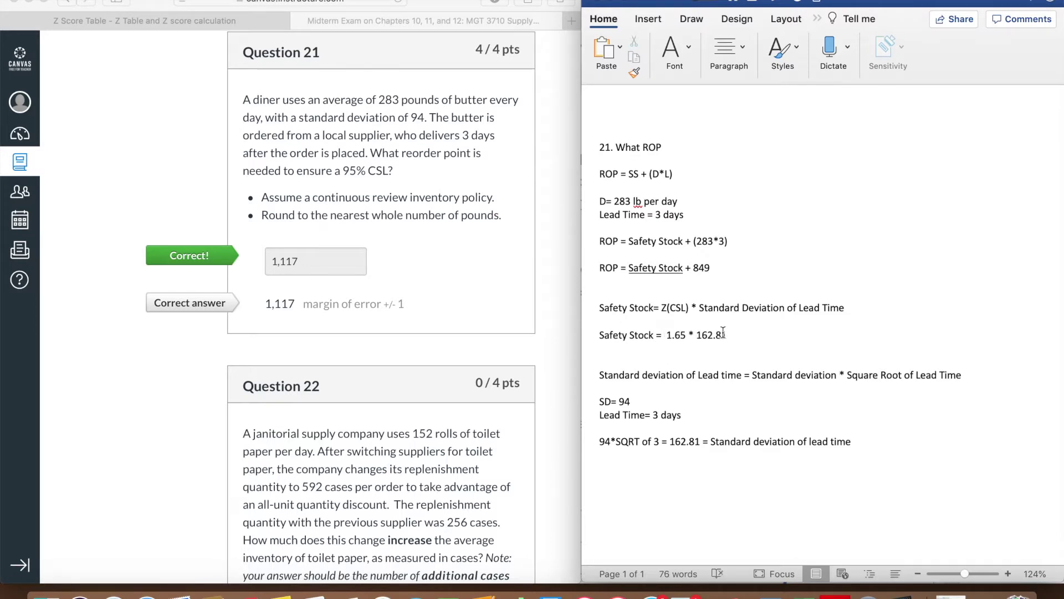
Complete the safety stock line with the result = 268.63
{"action": "left_click", "coordinate": [764, 337]}
{"action": "type", "text": "= 268.63"}
{"action": "left_click_drag", "start_coordinate": [769, 336], "coordinate": [738, 334]}
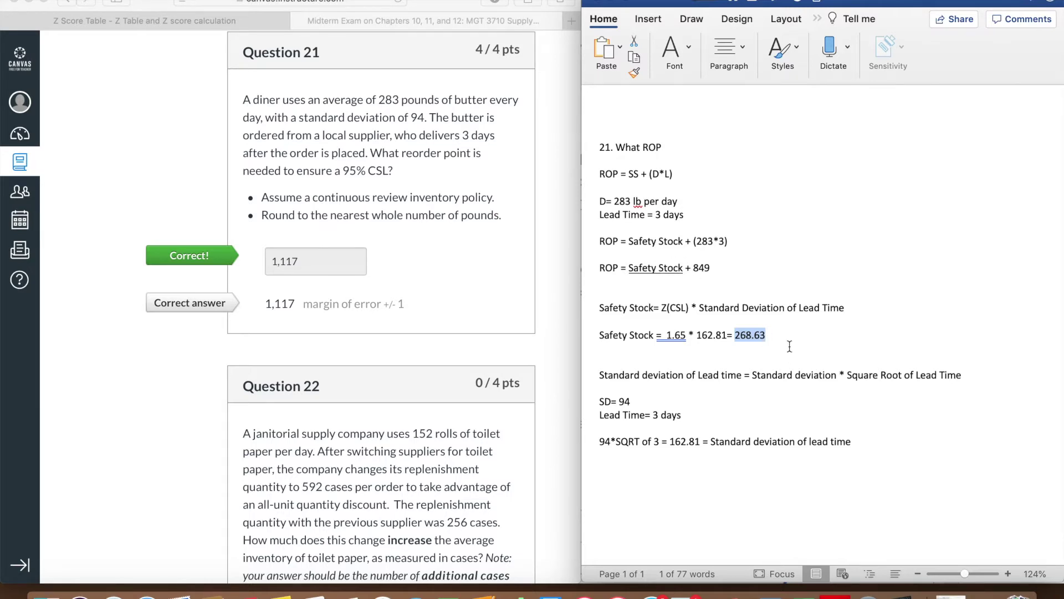
Add ROP= 268.63+849 below the ROP = Safety Stock + 849 line
{"action": "left_click", "coordinate": [755, 276]}
{"action": "key", "text": "Return"}
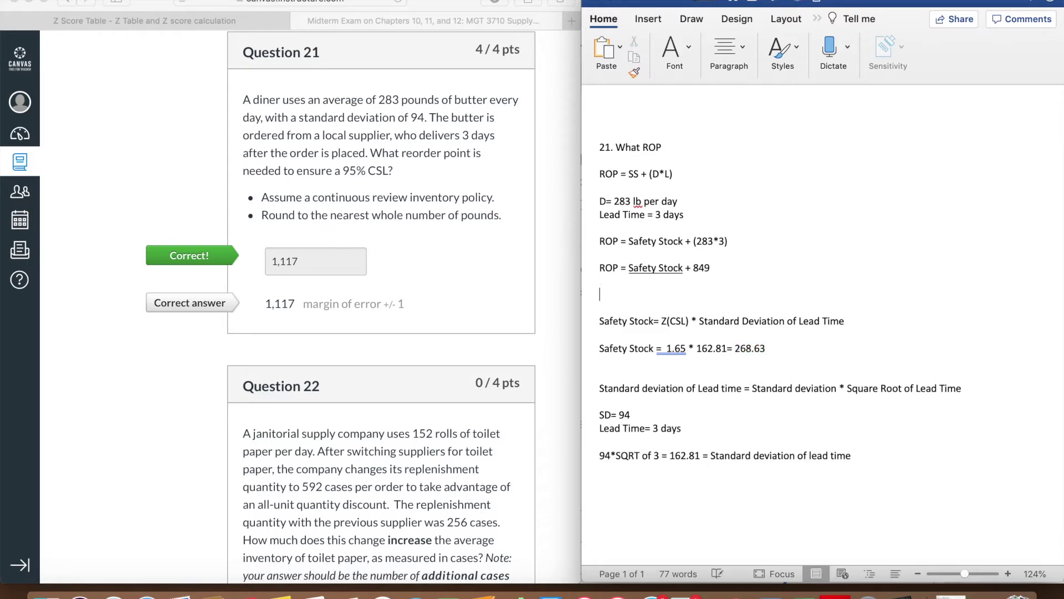
{"action": "type", "text": "ROP= 268.63+849"}
Add 268.63 and 849 in Calculator to get the reorder point 1117.63
{"action": "left_click", "coordinate": [895, 594]}
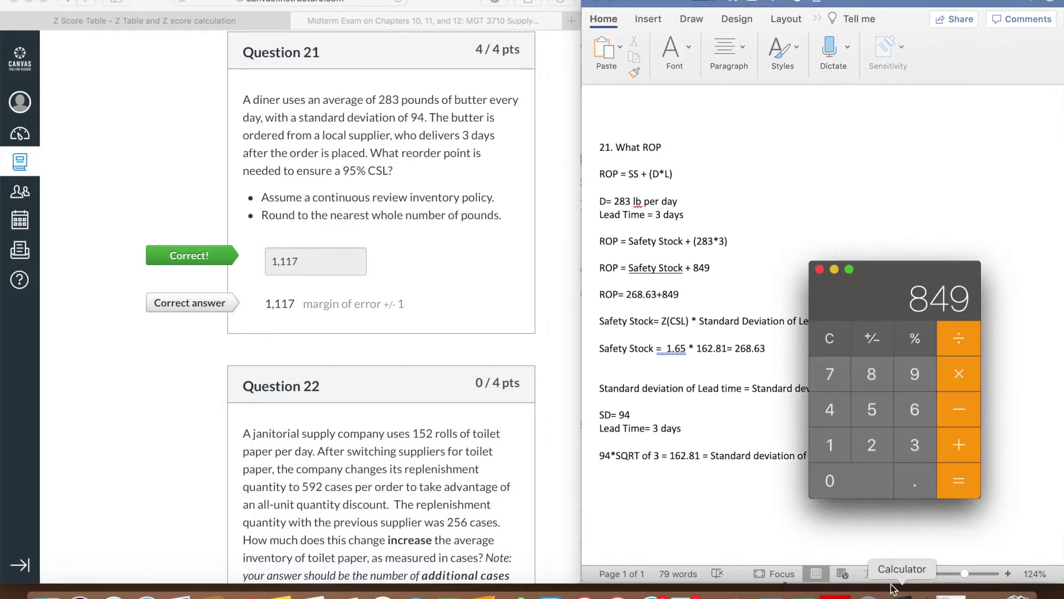
{"action": "left_click", "coordinate": [832, 339]}
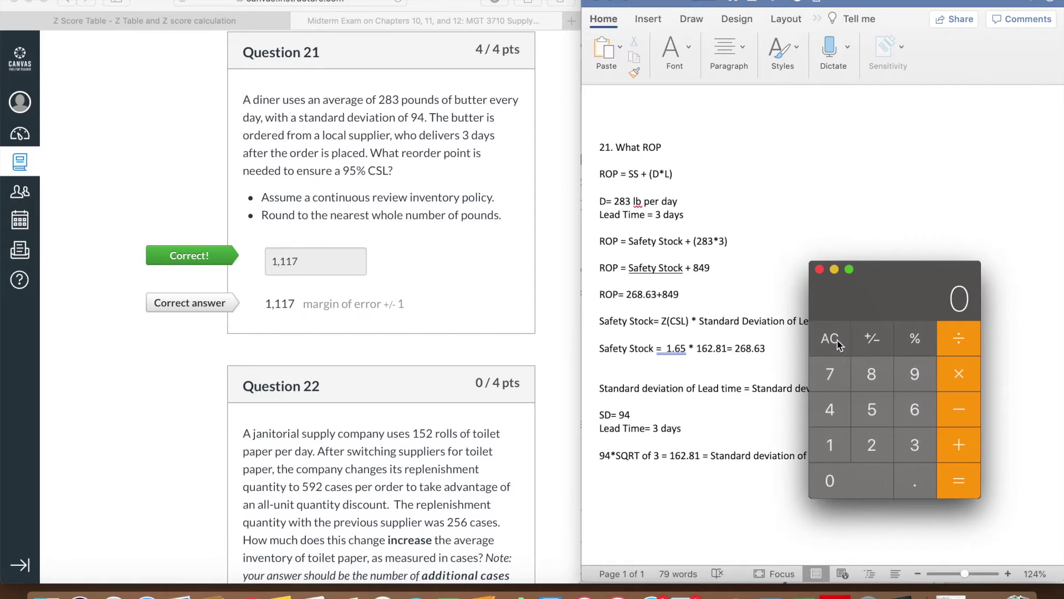
{"action": "type", "text": "268.63"}
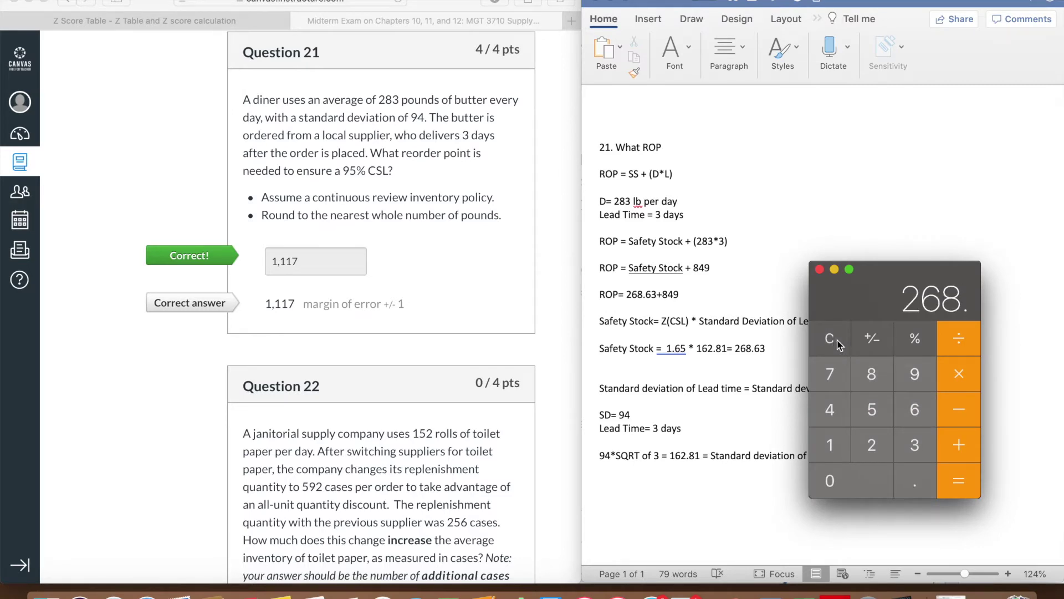
{"action": "left_click", "coordinate": [964, 456]}
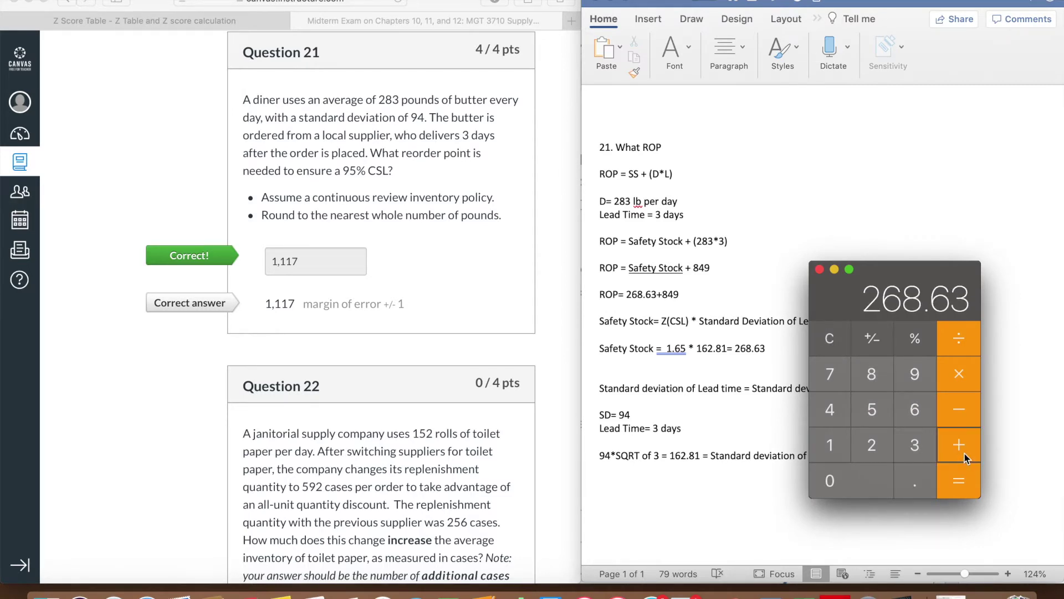
{"action": "type", "text": "849"}
{"action": "key", "text": "Return"}
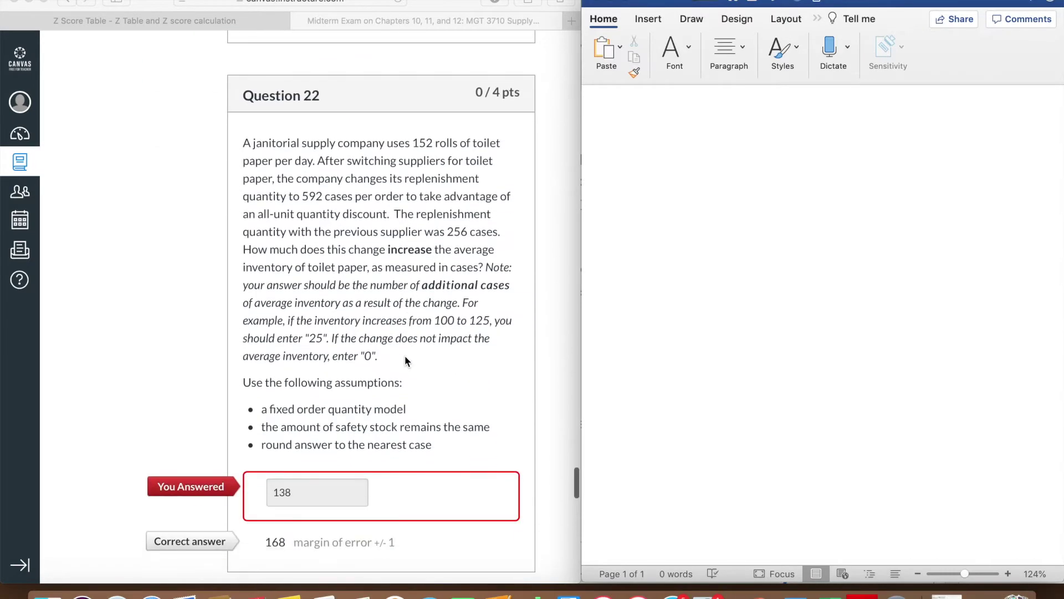
Scroll Canvas to Question 22 and start new notes with 'Average Inventroy = Cycle Inventory + Safety Stock'
{"action": "scroll", "coordinate": [405, 355], "scroll_direction": "down", "scroll_amount": 2}
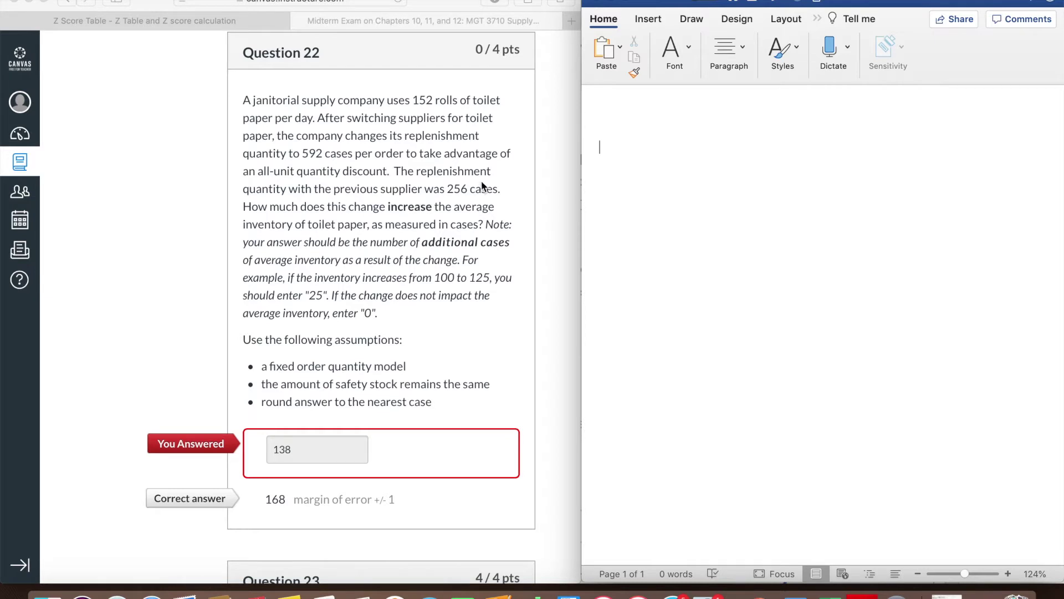
{"action": "left_click", "coordinate": [381, 215]}
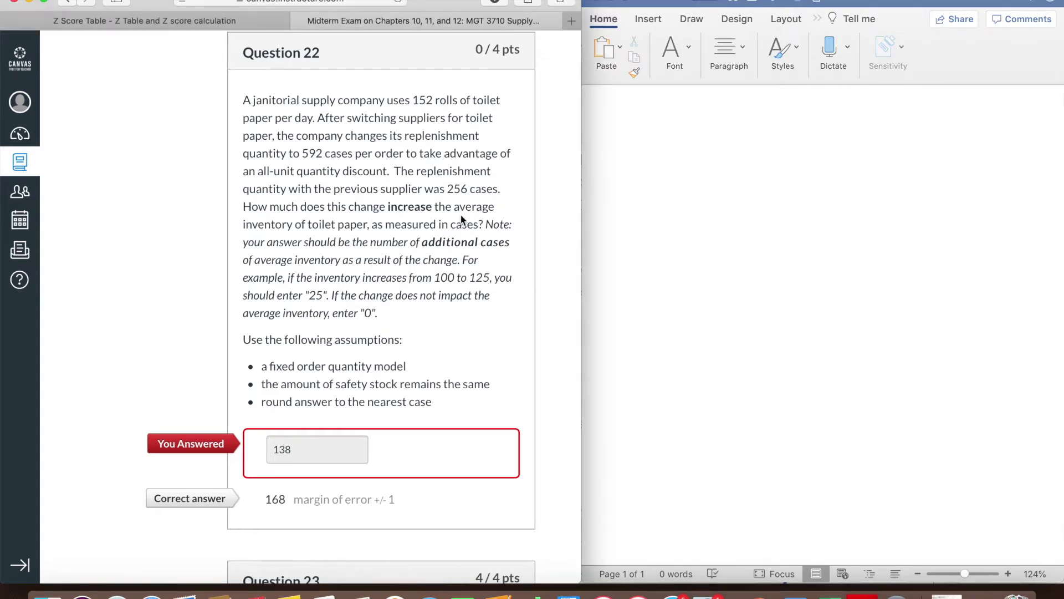
{"action": "left_click", "coordinate": [715, 240]}
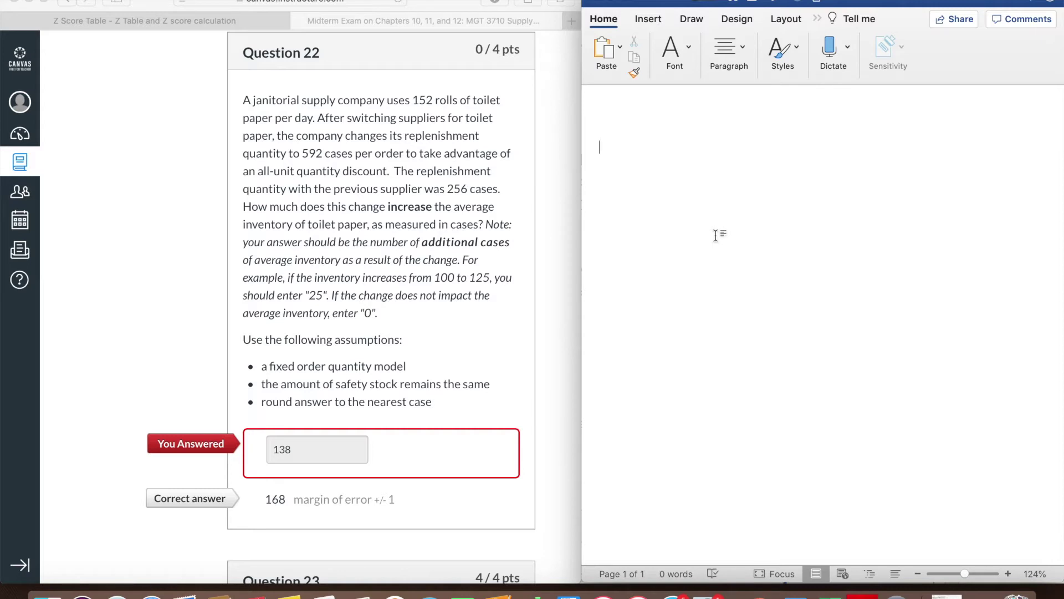
{"action": "type", "text": "Average Inventroy = "}
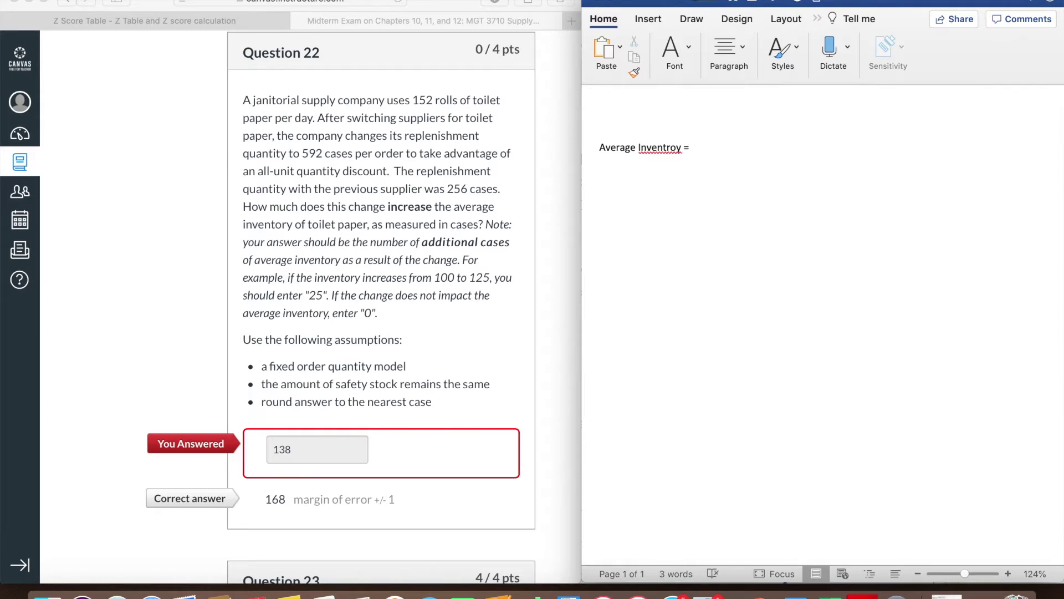
{"action": "type", "text": "Cycle Inventory + Safety Stock"}
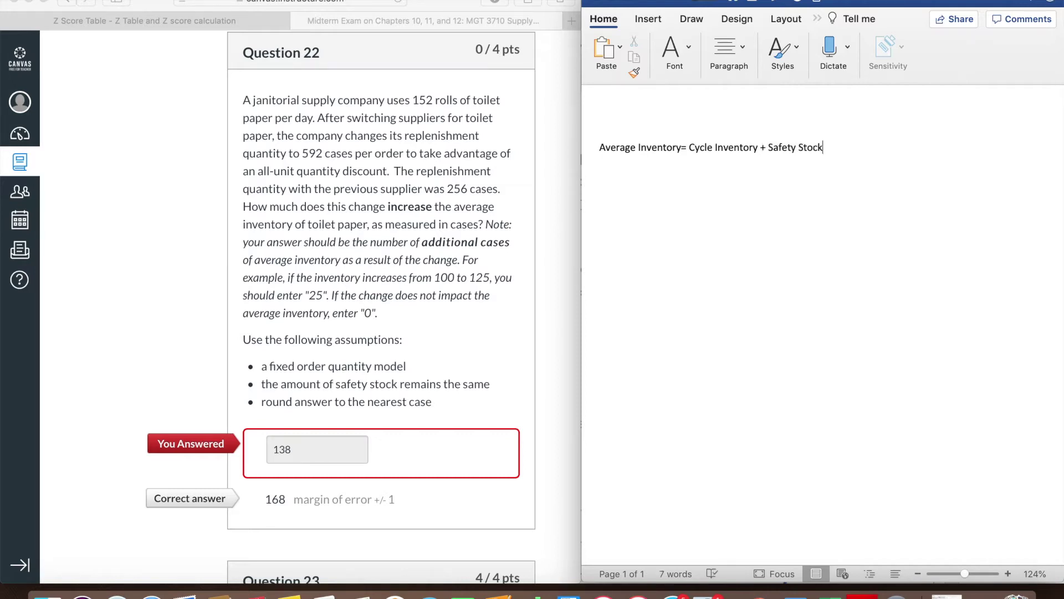
Bold Safety Stock, capitalise Inventory, and add Cycle Inventory = Q/2
{"action": "key", "text": "Return"}
{"action": "left_click_drag", "start_coordinate": [824, 148], "coordinate": [769, 148]}
{"action": "left_click", "coordinate": [680, 56]}
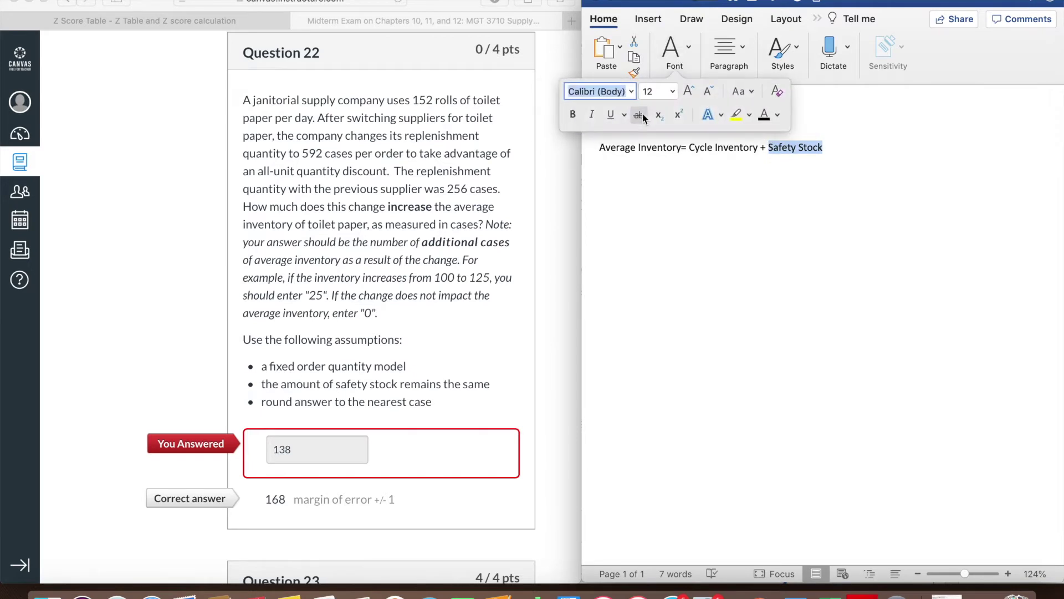
{"action": "left_click", "coordinate": [574, 113]}
{"action": "left_click", "coordinate": [904, 184]}
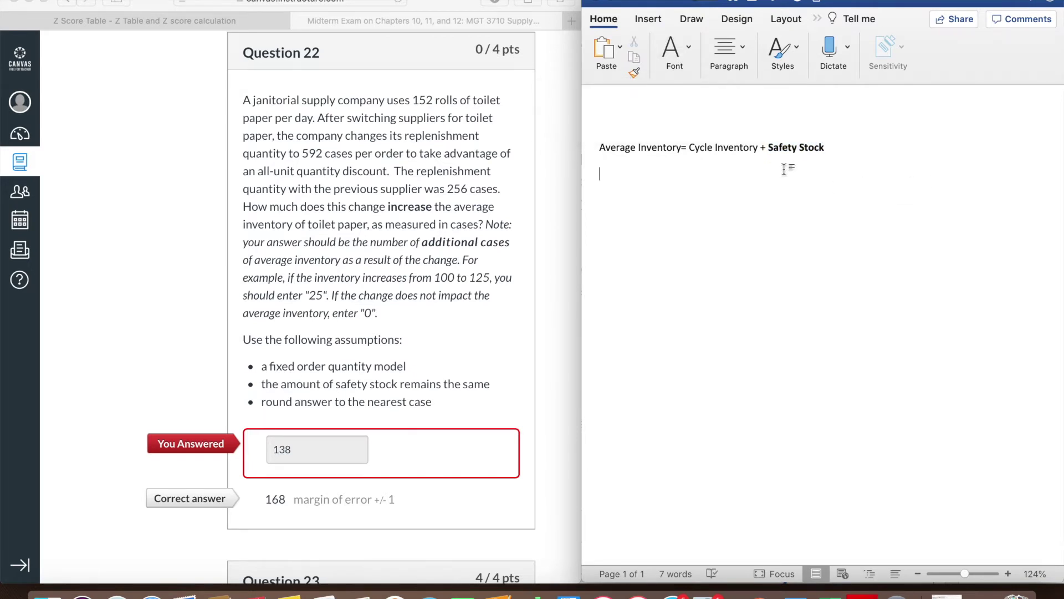
{"action": "left_click", "coordinate": [641, 148]}
{"action": "key", "text": "BackSpace"}
{"action": "type", "text": "I"}
{"action": "type", "text": "Cycle Inventory"}
{"action": "type", "text": " ="}
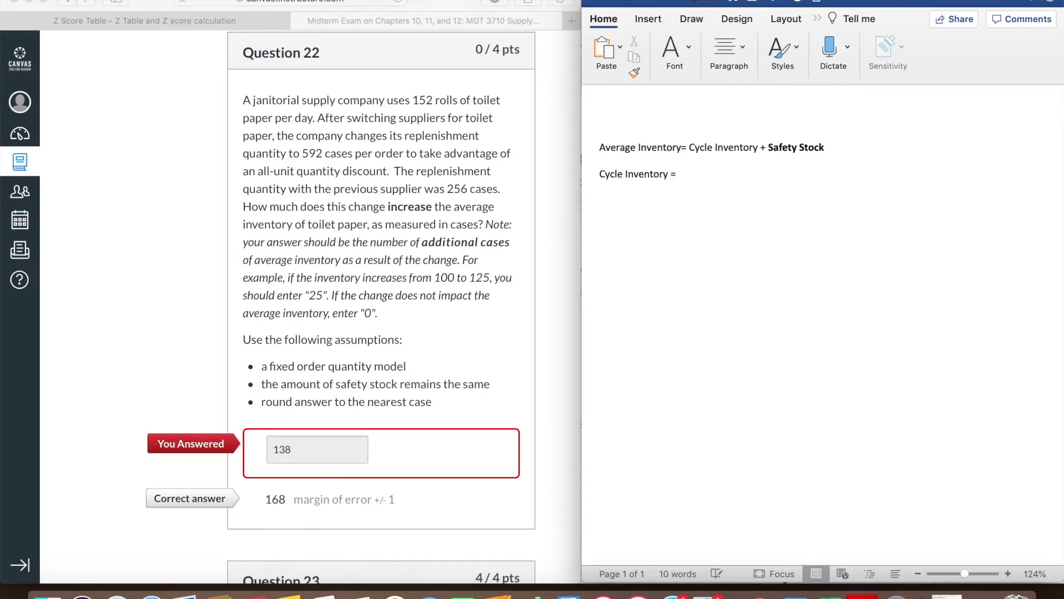
{"action": "type", "text": " Q/2"}
Note new supplier quantity 592 and old supplier quantity 256, then start 592- 256=
{"action": "key", "text": "Return"}
{"action": "type", "text": "Quantity for the new supplier is"}
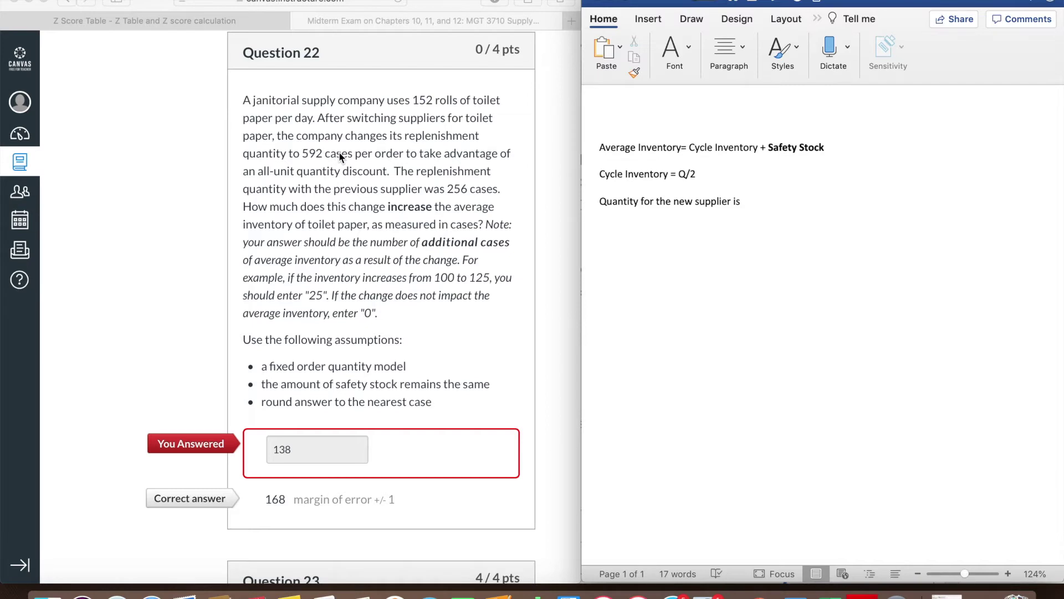
{"action": "type", "text": "29"}
{"action": "key", "text": "BackSpace"}
{"action": "key", "text": "BackSpace"}
{"action": "type", "text": "592 "}
{"action": "type", "text": "Quantity for t"}
{"action": "type", "text": "he ol"}
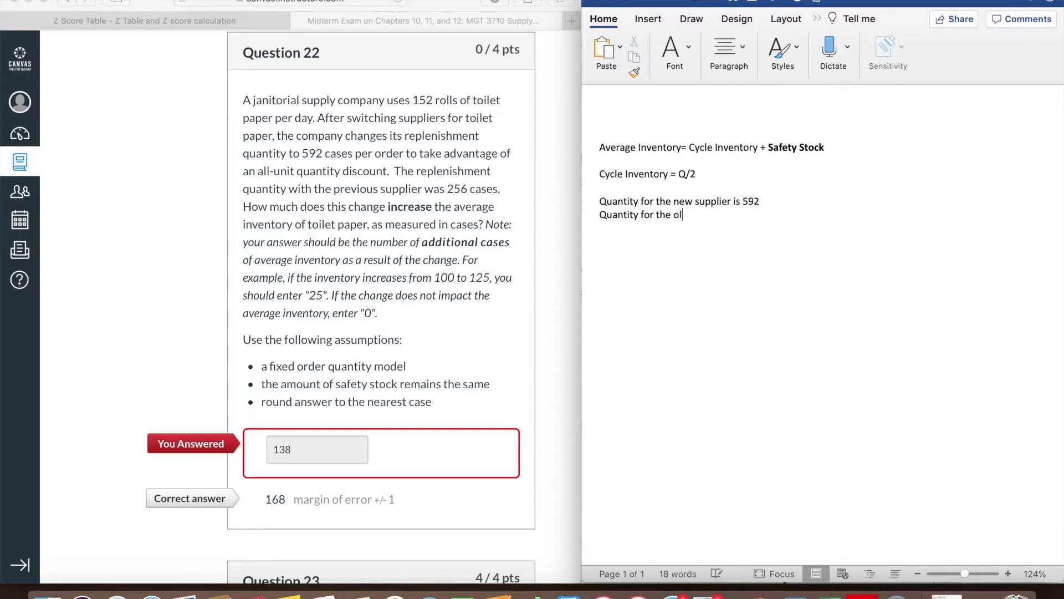
{"action": "type", "text": "d supplier is 256"}
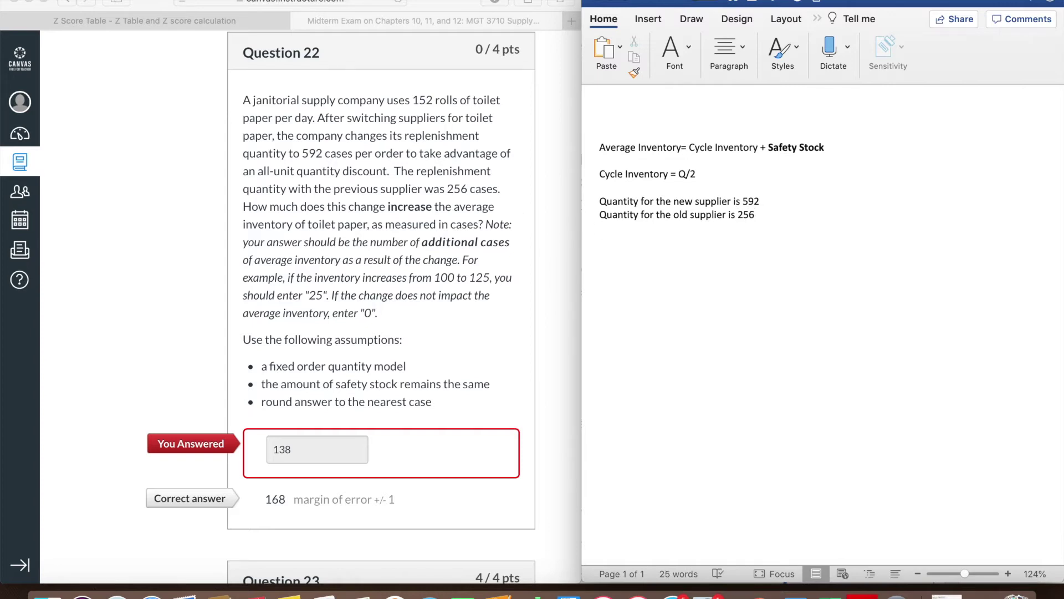
{"action": "key", "text": "Return"}
{"action": "key", "text": "Return"}
{"action": "type", "text": "592- 256="}
{"action": "key", "text": "F4"}
{"action": "left_click", "coordinate": [669, 349]}
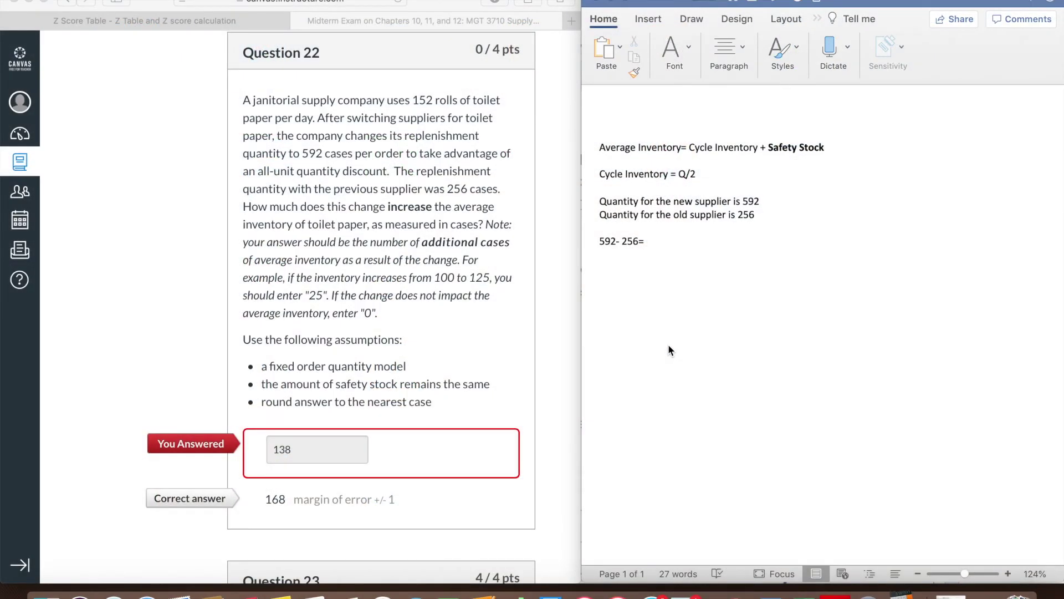
Compute 592 − 256 = 336 in Calculator and record 336= Q and 336/2= 168
{"action": "type", "text": "592- 256"}
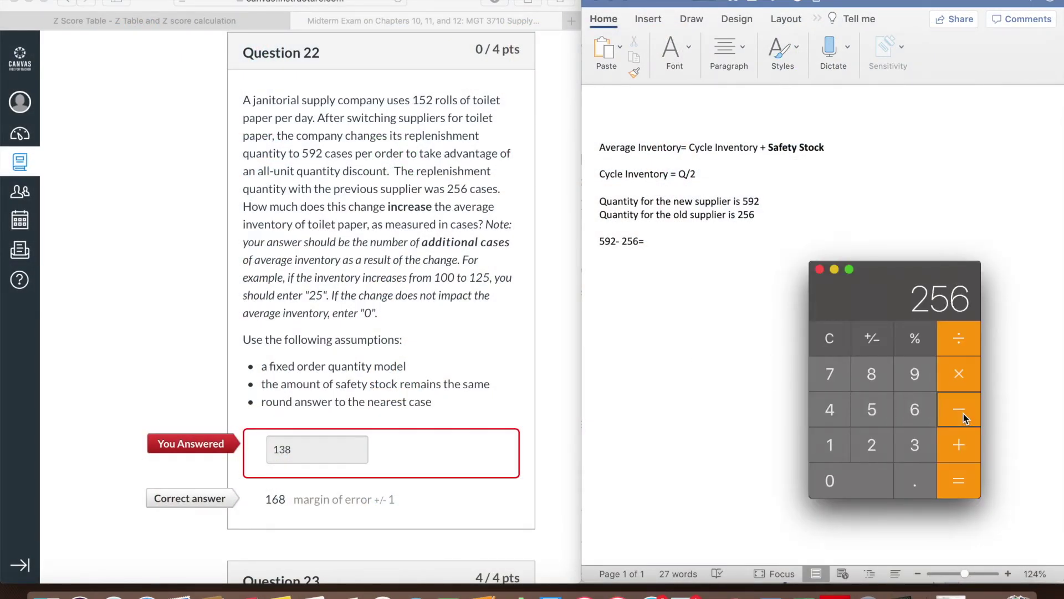
{"action": "key", "text": "Return"}
{"action": "left_click", "coordinate": [771, 235]}
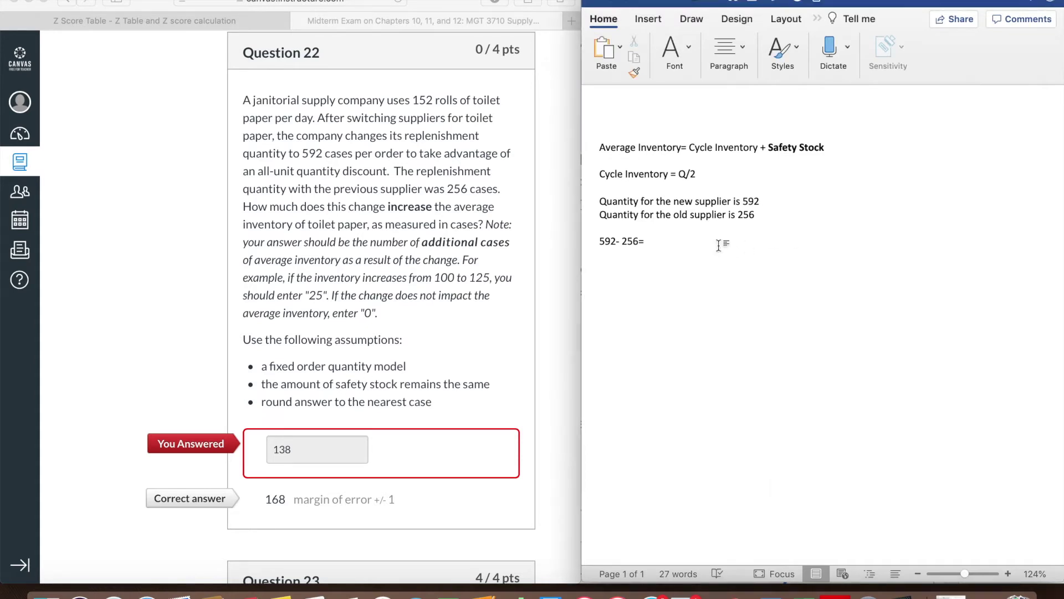
{"action": "type", "text": "336"}
{"action": "type", "text": "= Q"}
{"action": "key", "text": "Return"}
{"action": "key", "text": "Return"}
{"action": "type", "text": "336"}
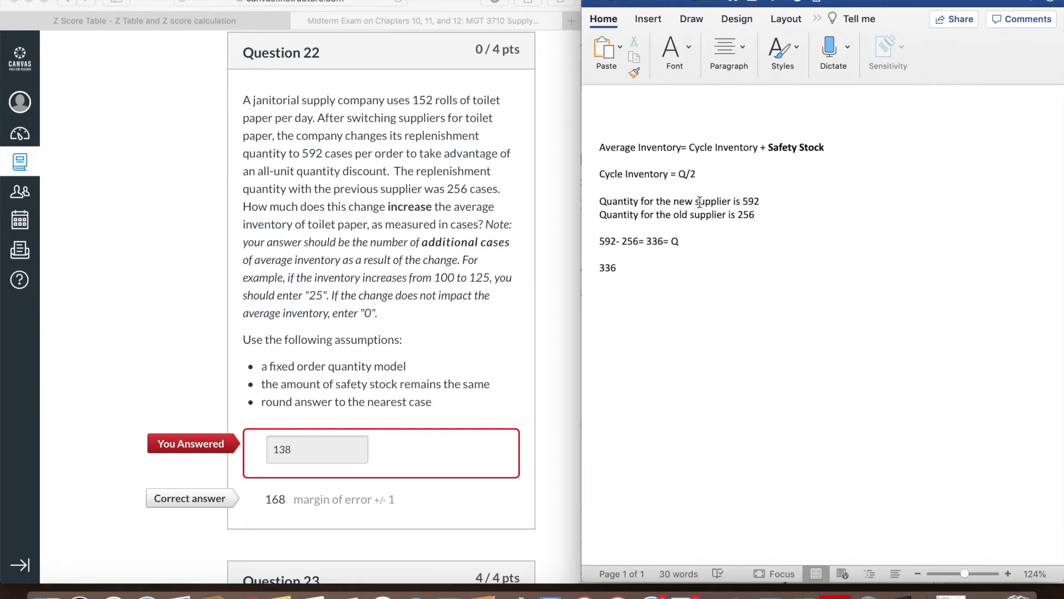
{"action": "type", "text": "/2= 168"}
Bring Question 24 into view and delete the old Question 22 working, keeping only the average inventory formula
{"action": "scroll", "coordinate": [337, 447], "scroll_direction": "down", "scroll_amount": 8}
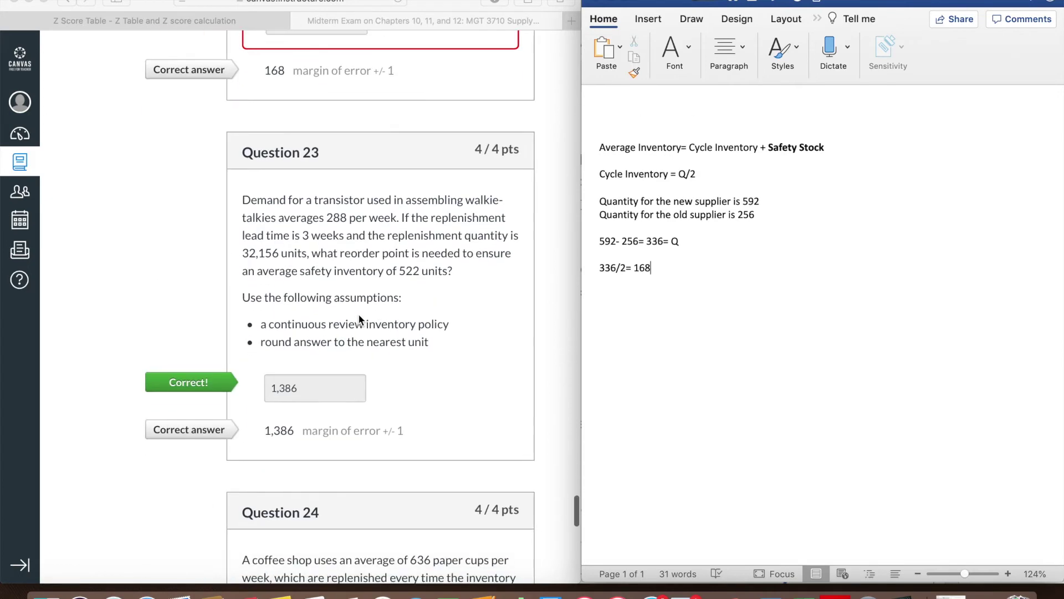
{"action": "scroll", "coordinate": [359, 320], "scroll_direction": "down", "scroll_amount": 7}
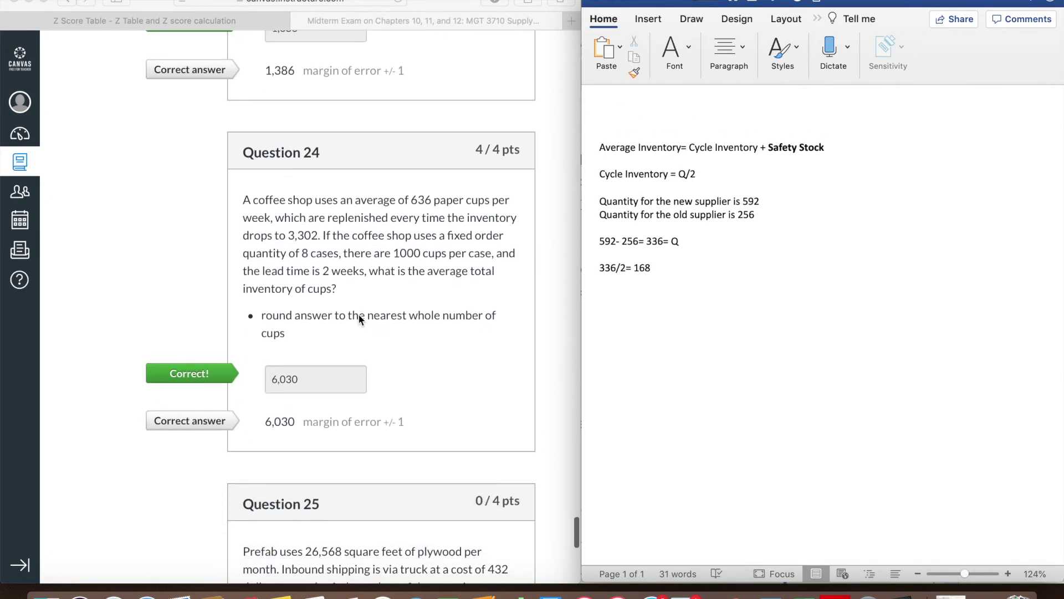
{"action": "left_click", "coordinate": [672, 297]}
{"action": "key", "text": "super+z"}
{"action": "left_click", "coordinate": [487, 199]}
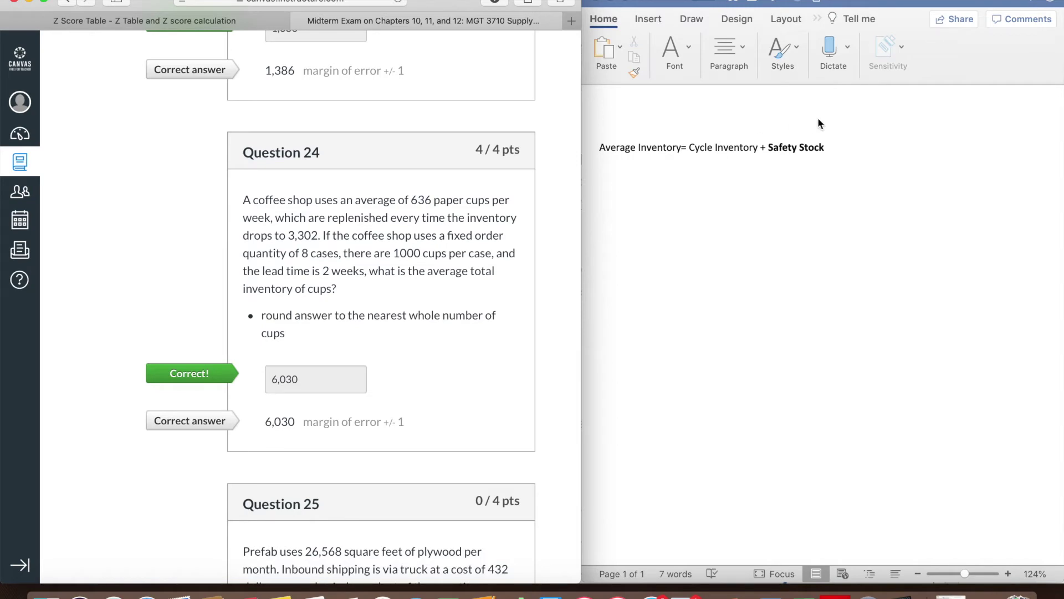
Change the first formula to Average Total Inventory and remove bold from Safety Stock
{"action": "double_click", "coordinate": [641, 147]}
{"action": "type", "text": "Total "}
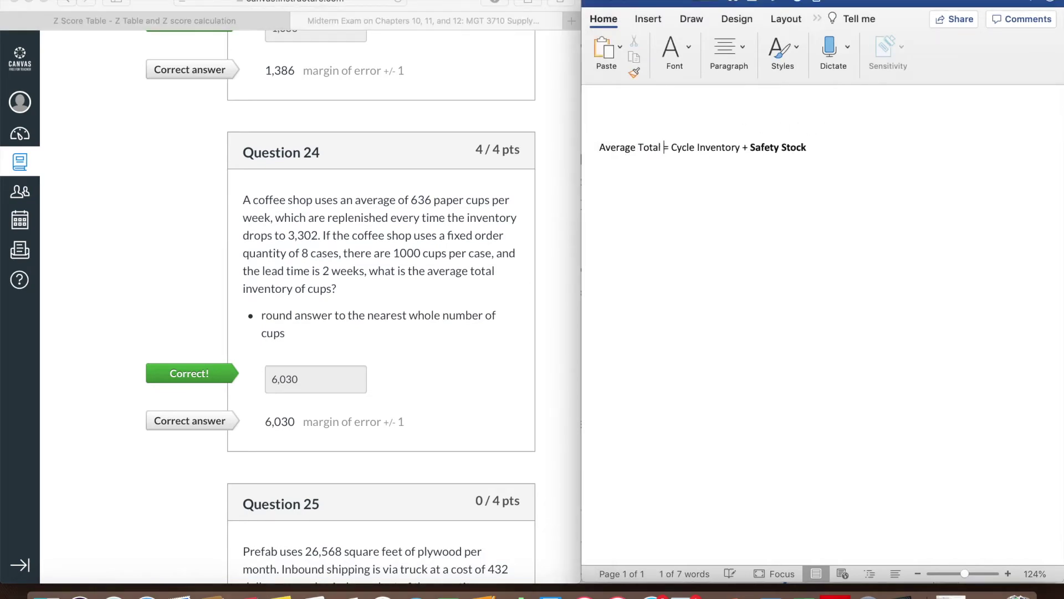
{"action": "type", "text": "Inventory"}
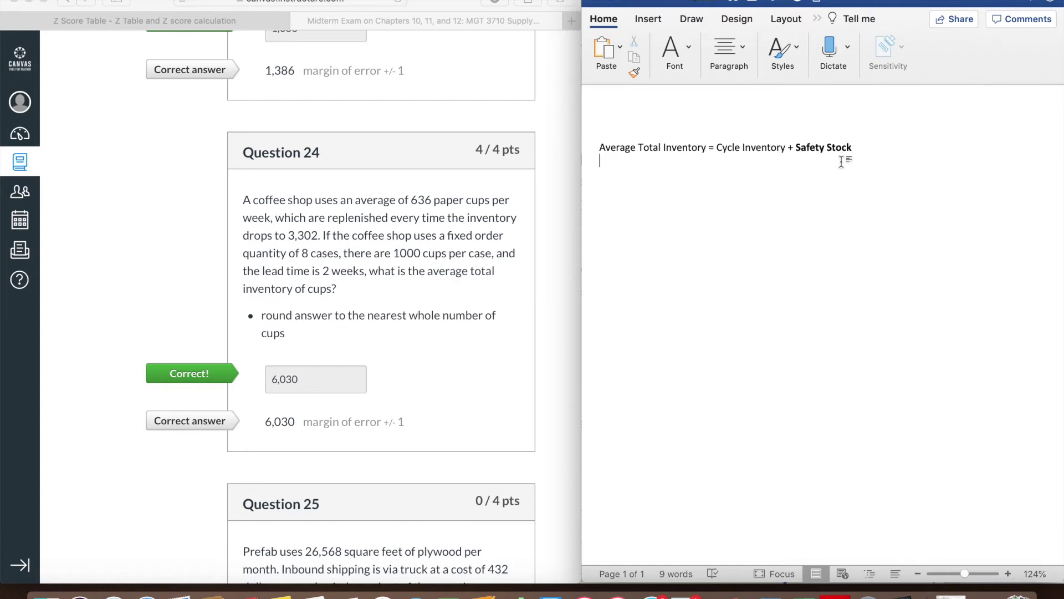
{"action": "left_click_drag", "start_coordinate": [855, 145], "coordinate": [805, 155]}
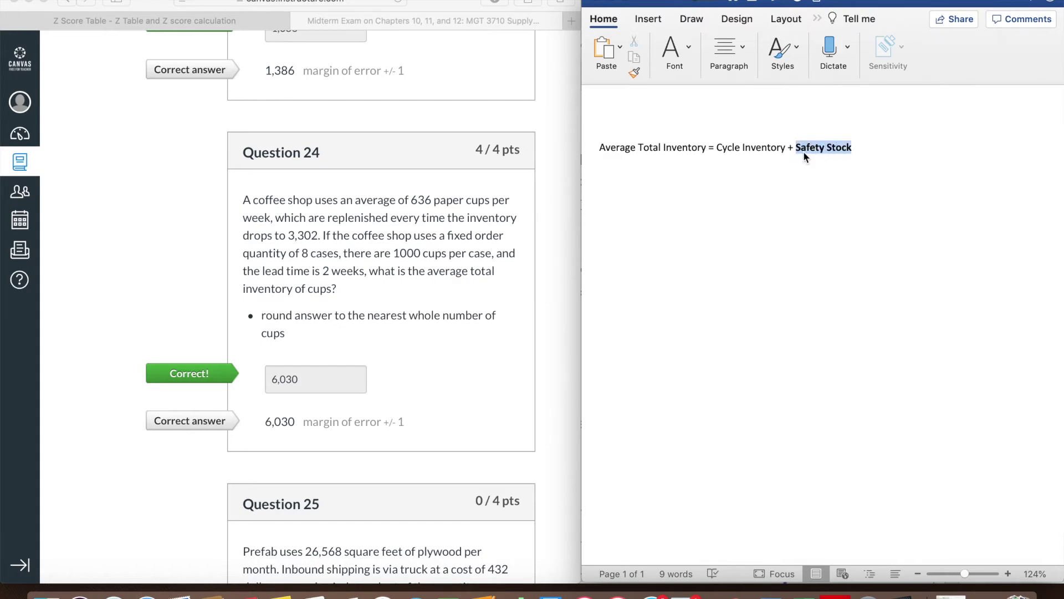
{"action": "left_click", "coordinate": [670, 62]}
{"action": "left_click", "coordinate": [575, 115]}
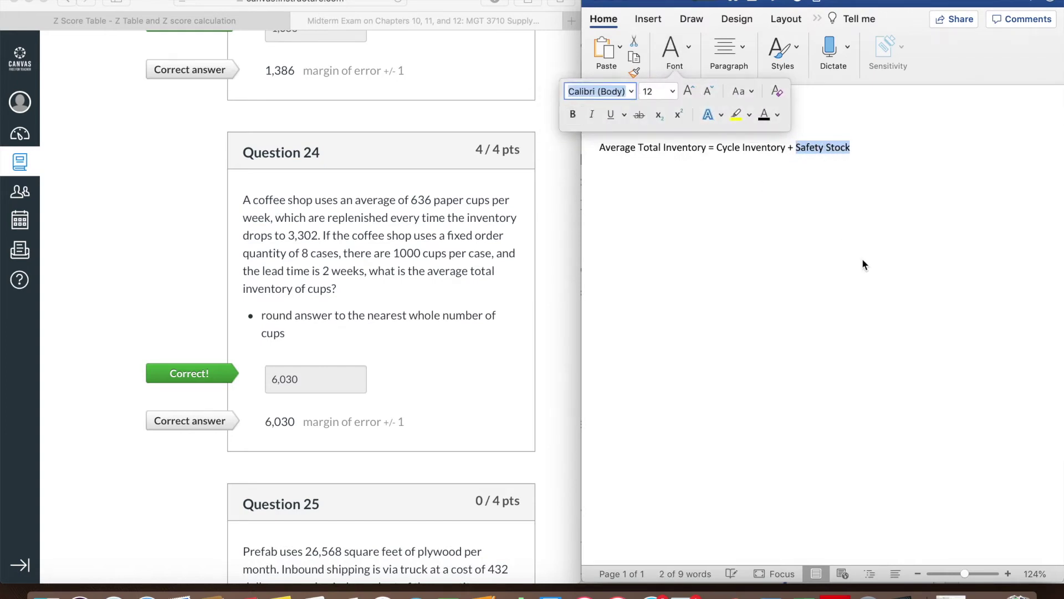
Add Safety Stock = ROP- (D*L) and the values ROP= 3,302, D= 636, L= 2
{"action": "left_click", "coordinate": [862, 258]}
{"action": "type", "text": "Safety Stock ="}
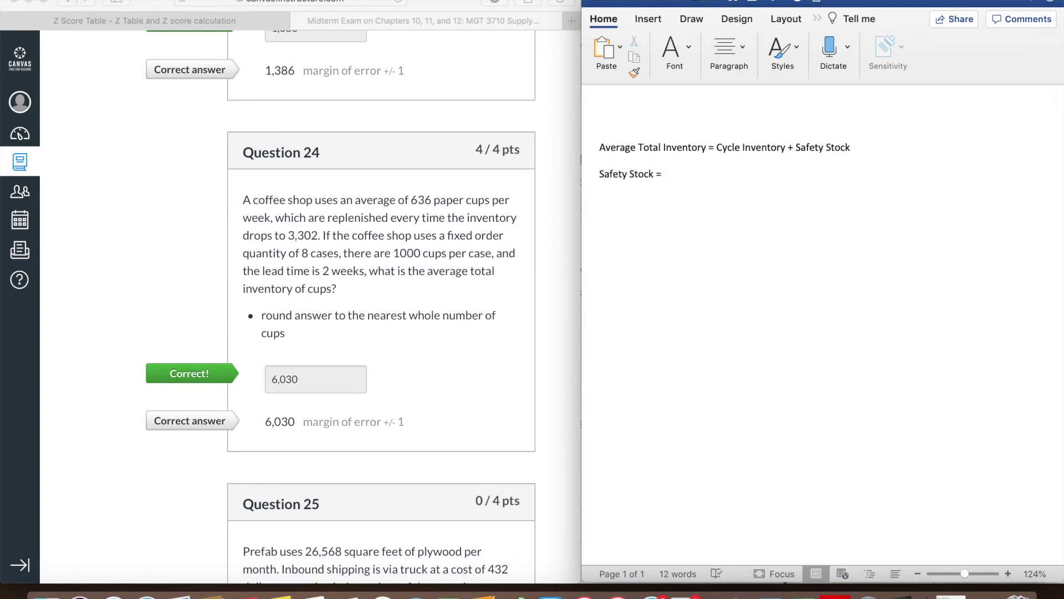
{"action": "type", "text": " ROP"}
{"action": "type", "text": "- ("}
{"action": "type", "text": "D*L)"}
{"action": "type", "text": "ROP="}
{"action": "type", "text": "3,30"}
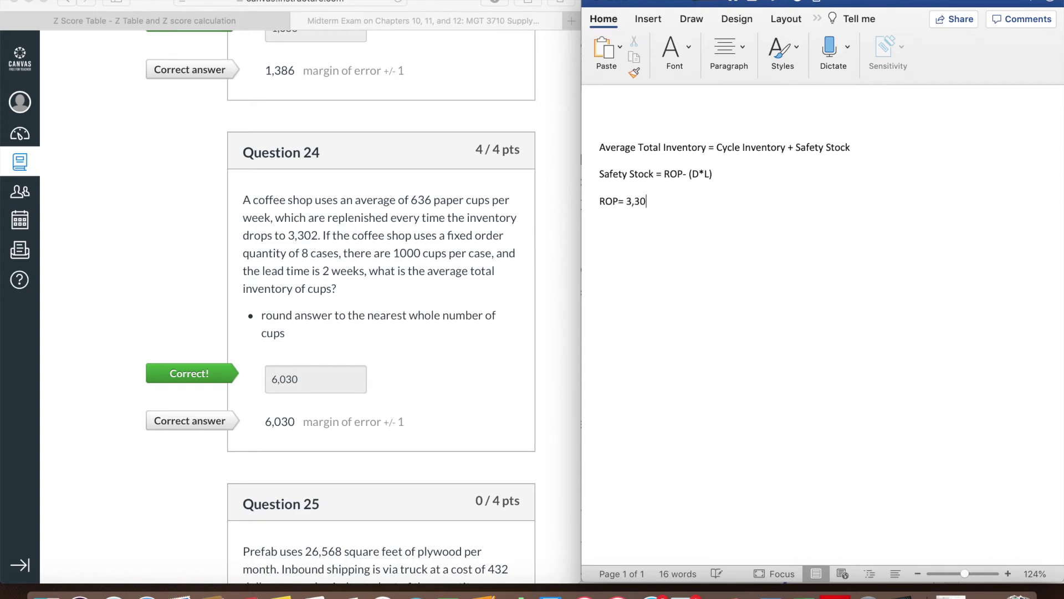
{"action": "type", "text": "2 D="}
{"action": "type", "text": " 636 "}
{"action": "type", "text": "L"}
{"action": "type", "text": "= 2"}
Write Safety Stock = 3,302-(636*2) and compute 636×2 = 1272 in Calculator
{"action": "key", "text": "Return"}
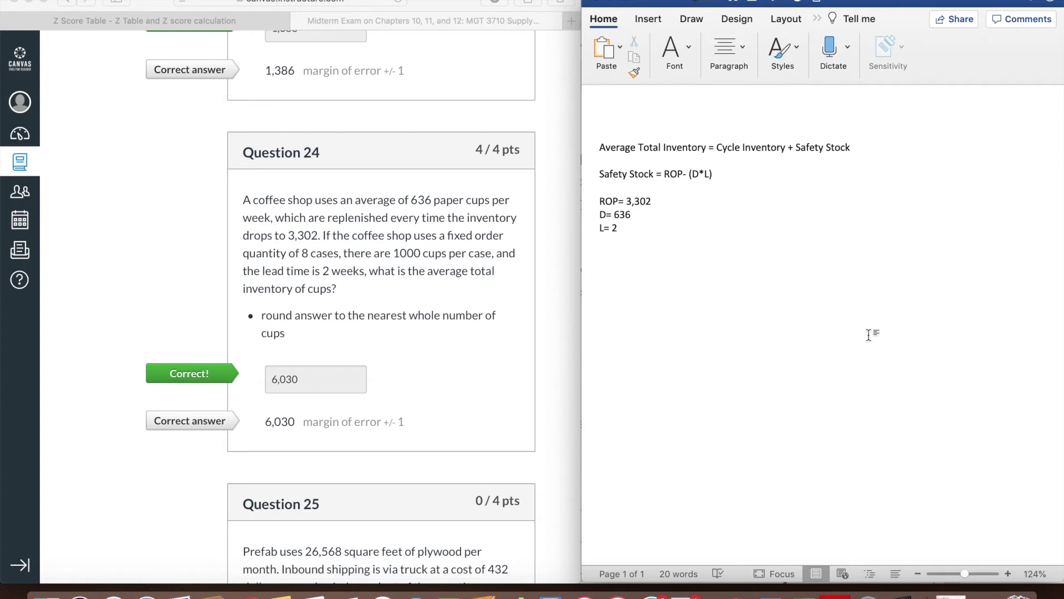
{"action": "type", "text": "Safety Stock = 3,302"}
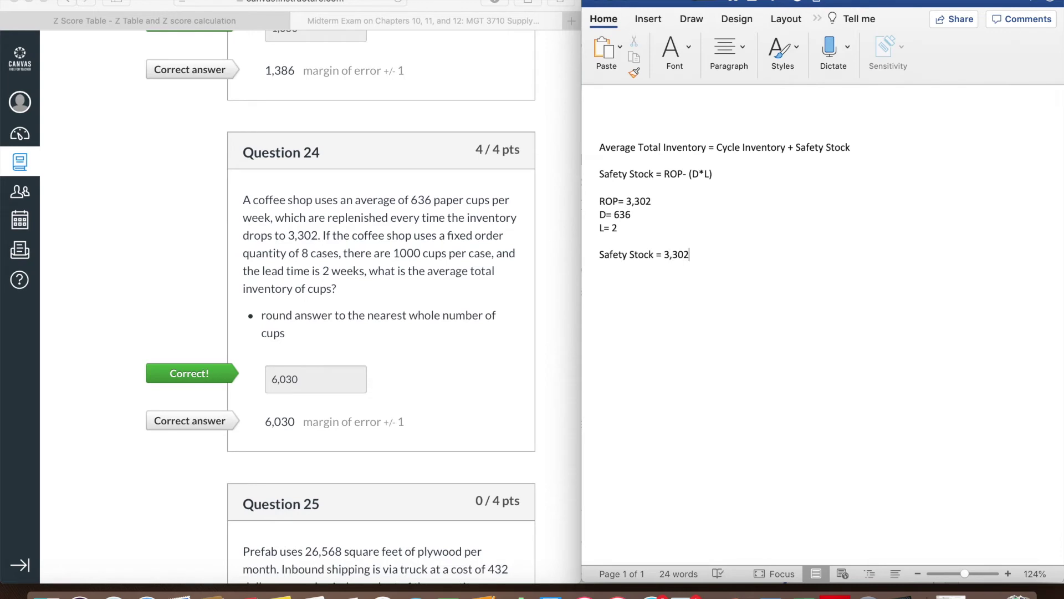
{"action": "type", "text": "-(636*2)"}
{"action": "left_click", "coordinate": [902, 593]}
{"action": "left_click", "coordinate": [830, 339]}
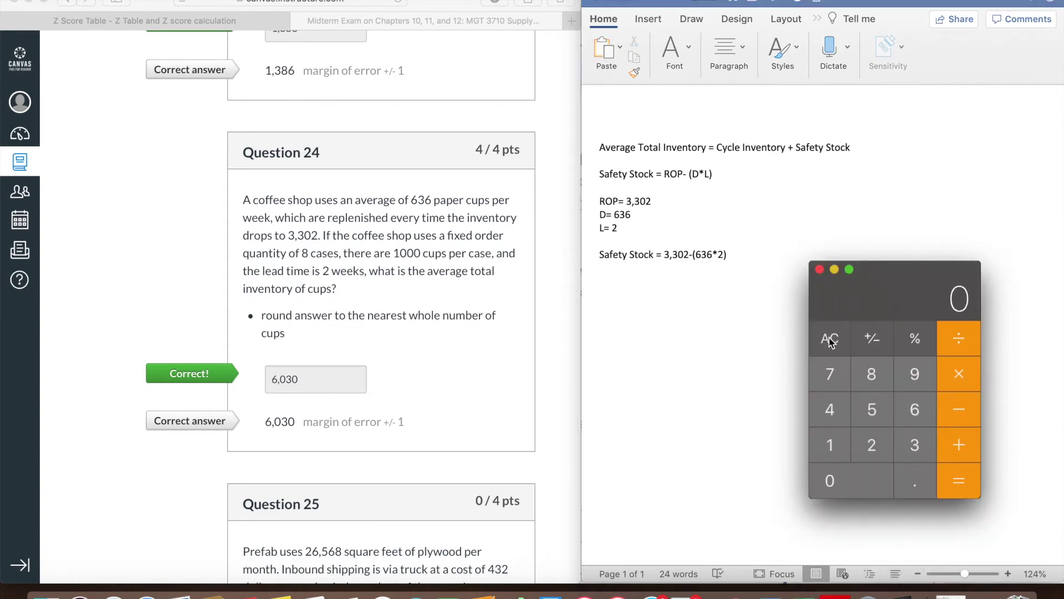
{"action": "type", "text": "636"}
{"action": "left_click", "coordinate": [959, 376]}
{"action": "type", "text": "2"}
{"action": "key", "text": "Return"}
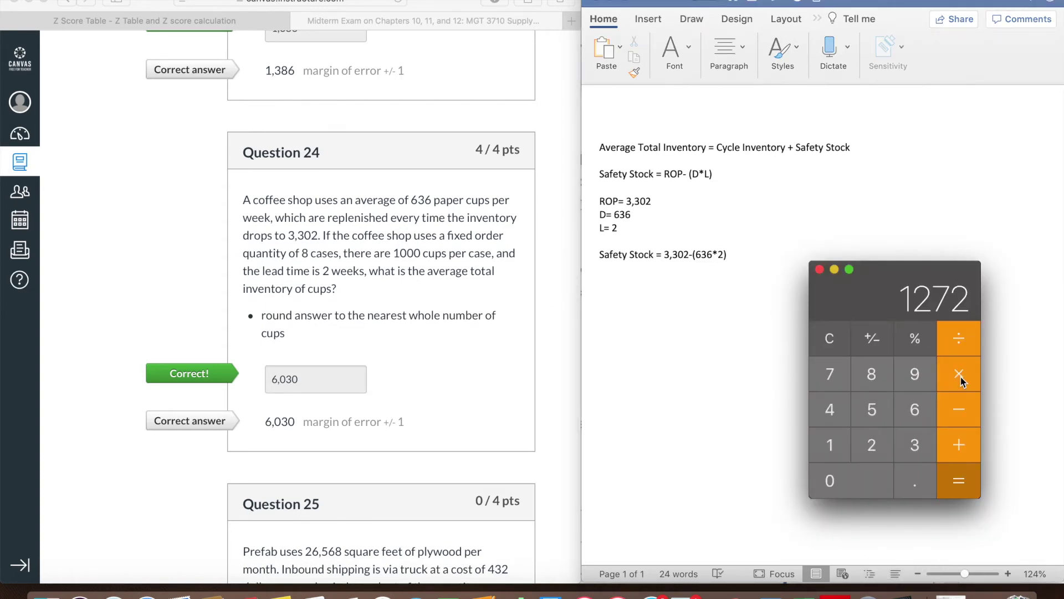
Subtract 1272 from 3302 in Calculator to get 2030
{"action": "left_click", "coordinate": [835, 342]}
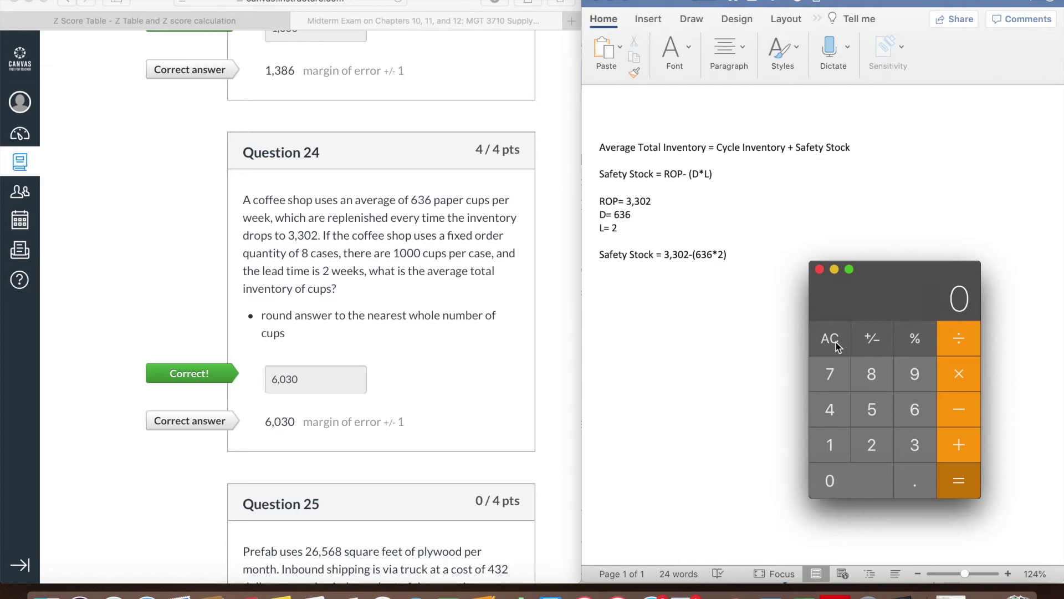
{"action": "type", "text": "3302"}
{"action": "left_click", "coordinate": [966, 407]}
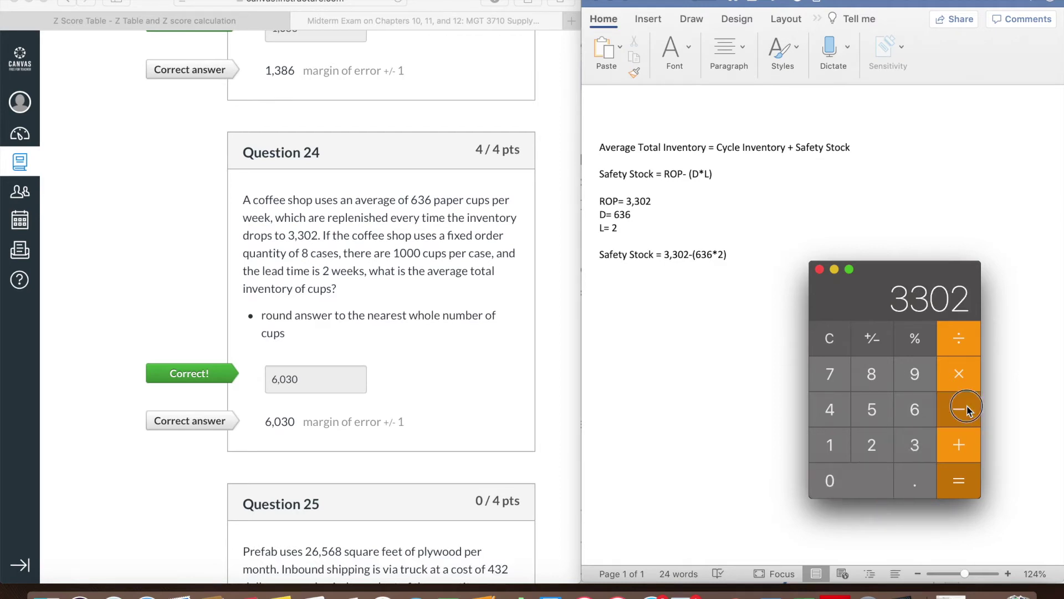
{"action": "type", "text": "1272"}
{"action": "key", "text": "Return"}
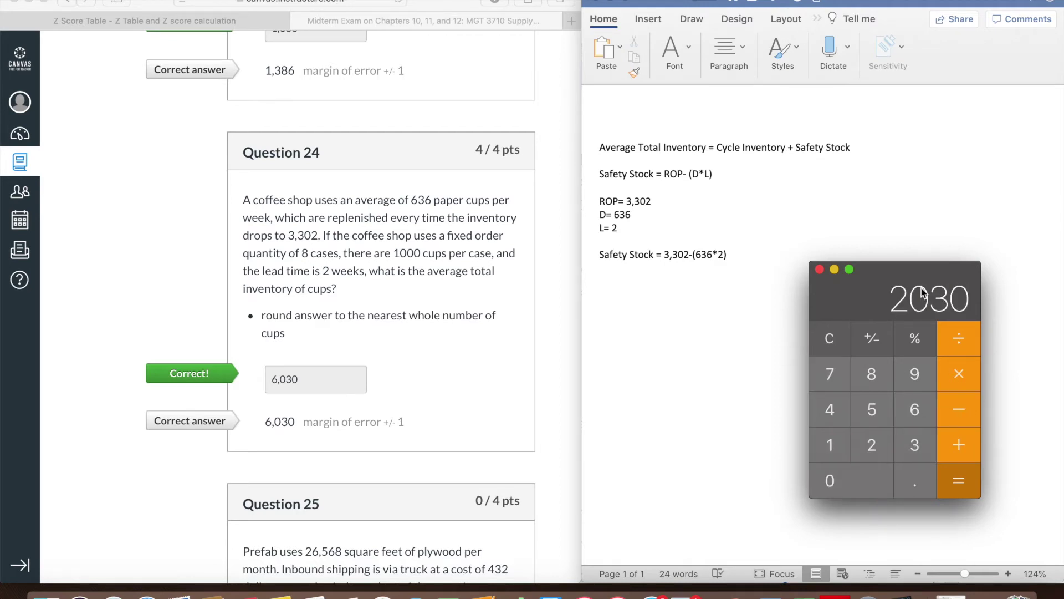
Record Safety Stock = 2,030 and add the line Cycle Inventory = Q/2
{"action": "left_click", "coordinate": [743, 257]}
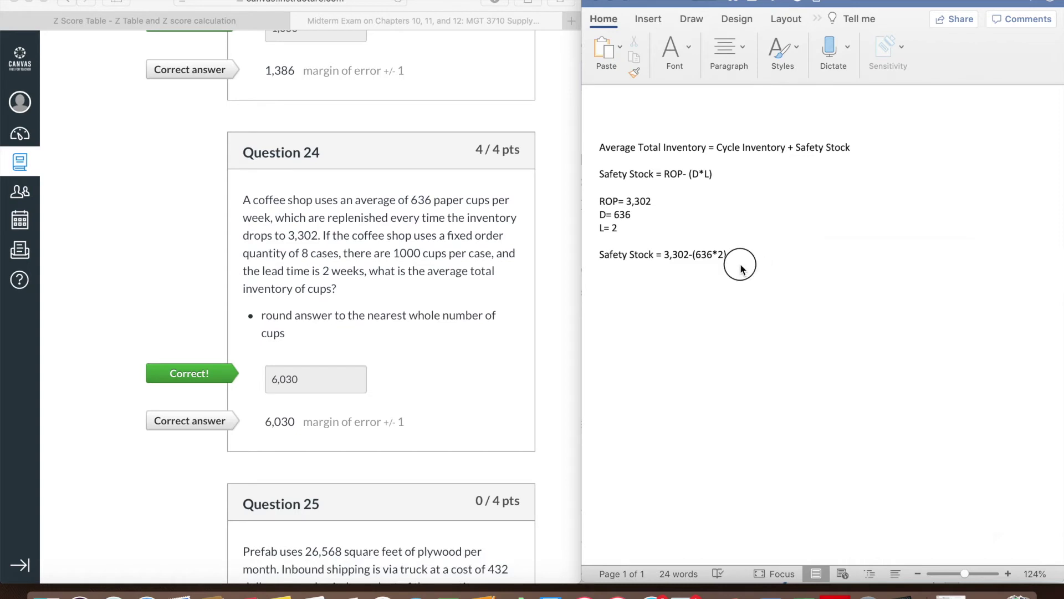
{"action": "key", "text": "Return"}
{"action": "type", "text": "Safet"}
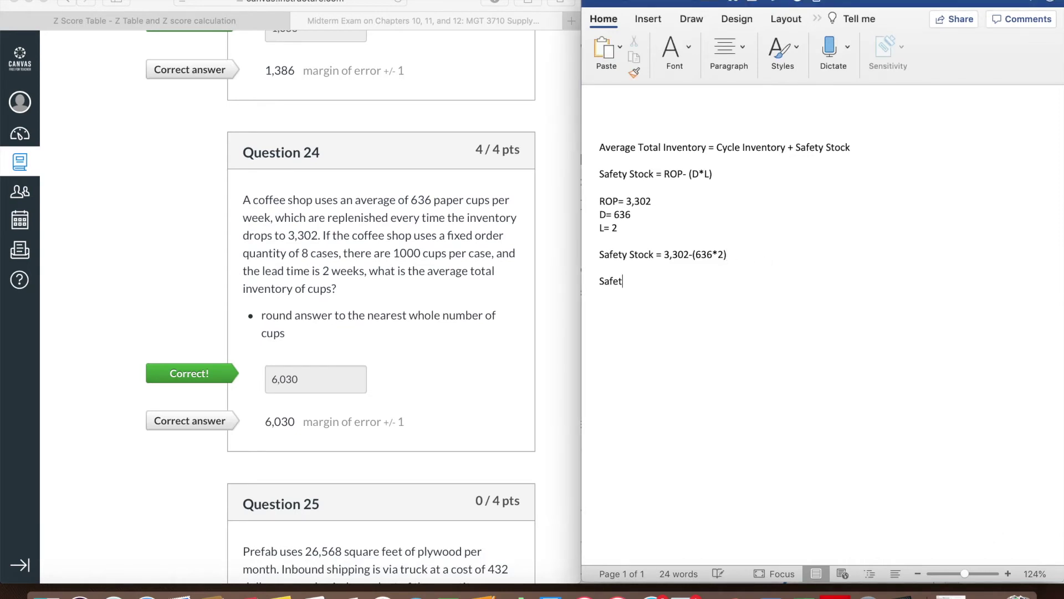
{"action": "type", "text": "y Stock = 2,030"}
{"action": "key", "text": "Return"}
{"action": "key", "text": "Return"}
{"action": "type", "text": "Cycle Inv"}
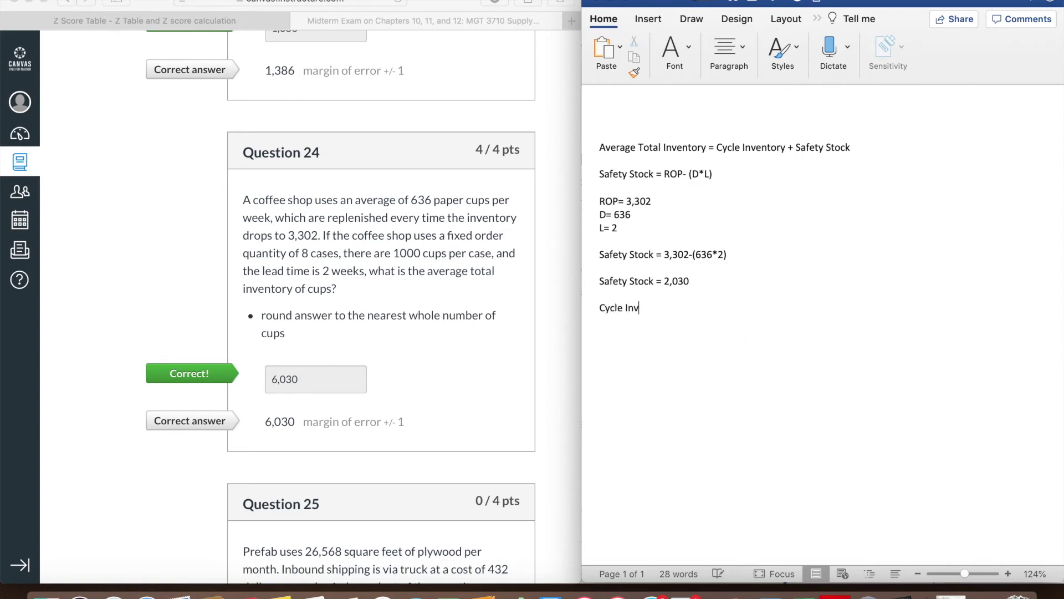
{"action": "type", "text": "entory = Q/2"}
{"action": "key", "text": "Return"}
{"action": "left_click", "coordinate": [764, 357]}
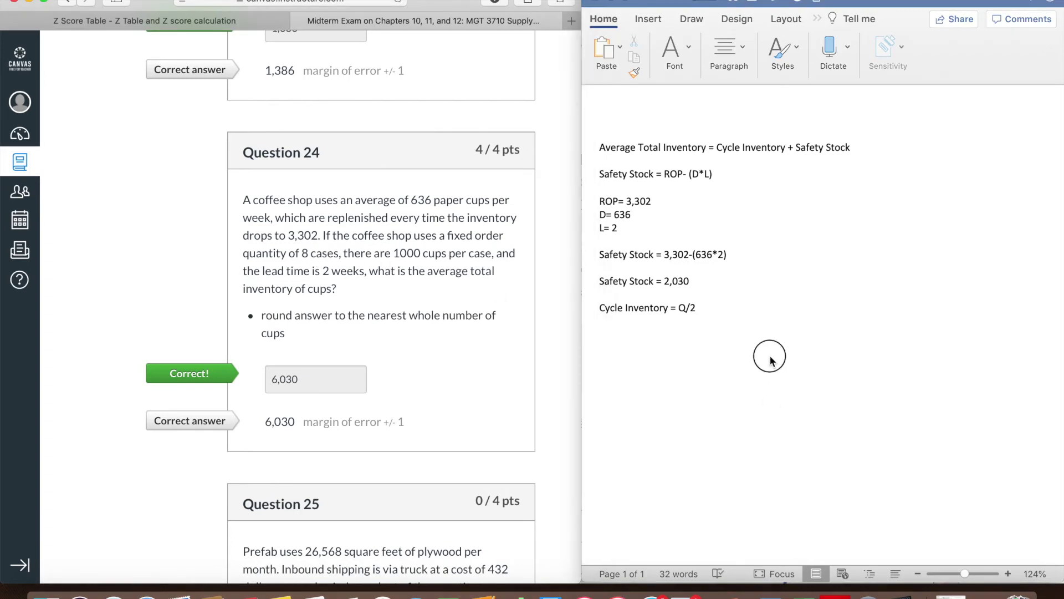
Write the order quantity line Q= 8*1,000=8,000/2= 4,000
{"action": "key", "text": "Return"}
{"action": "type", "text": "Q= "}
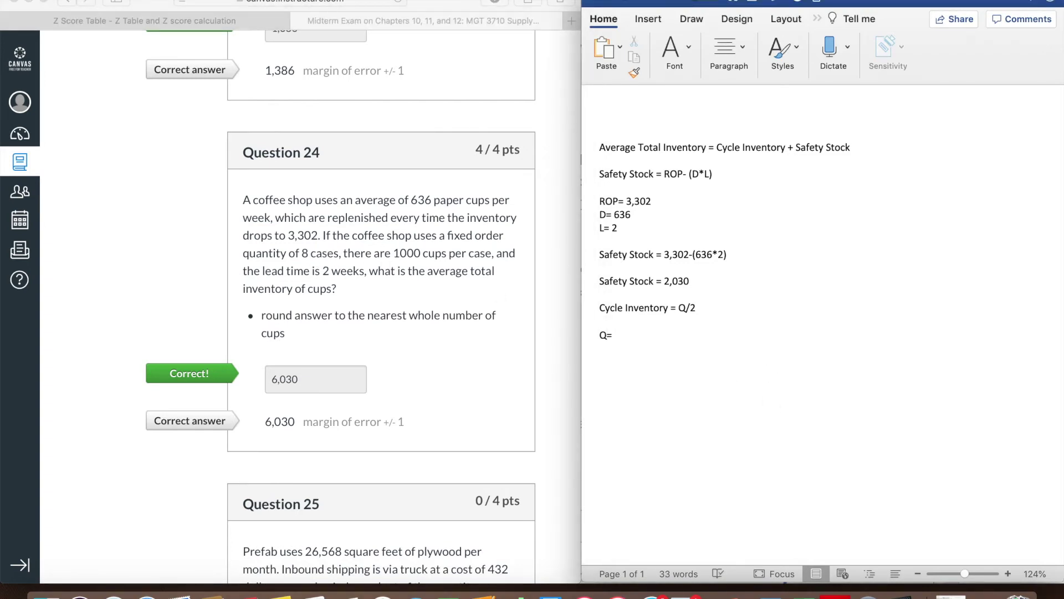
{"action": "type", "text": "8*1000"}
{"action": "left_click", "coordinate": [637, 334]}
{"action": "type", "text": ",000=8,000/2= 4,000"}
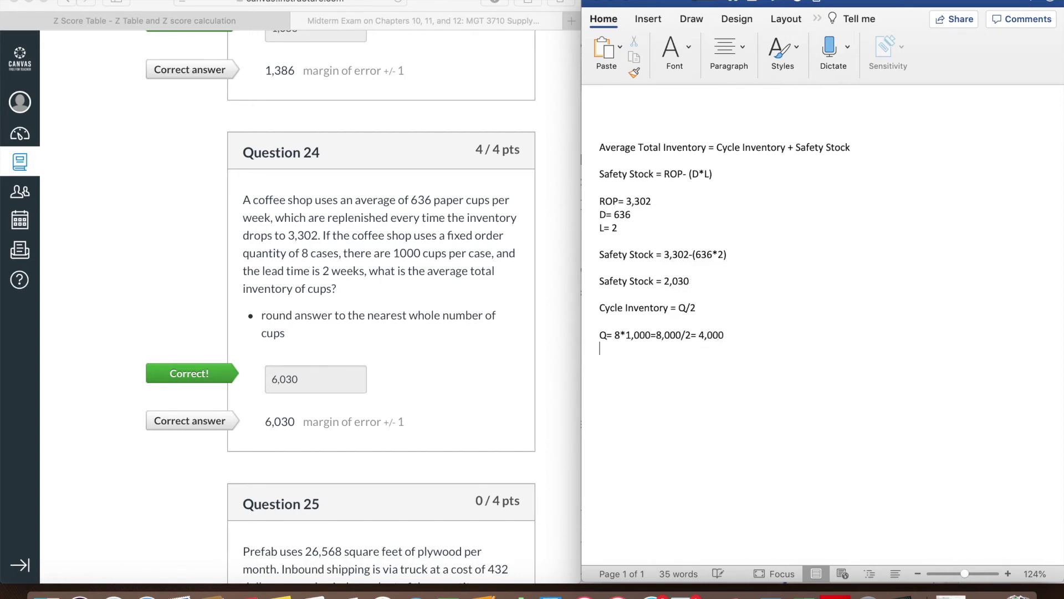
Add the total 4,000 + 2030= 6030 on its own line below a blank line
{"action": "key", "text": "Return"}
{"action": "type", "text": "4,000"}
{"action": "key", "text": "Home"}
{"action": "key", "text": "Return"}
{"action": "key", "text": "End"}
{"action": "type", "text": "+ 2030= 6030"}
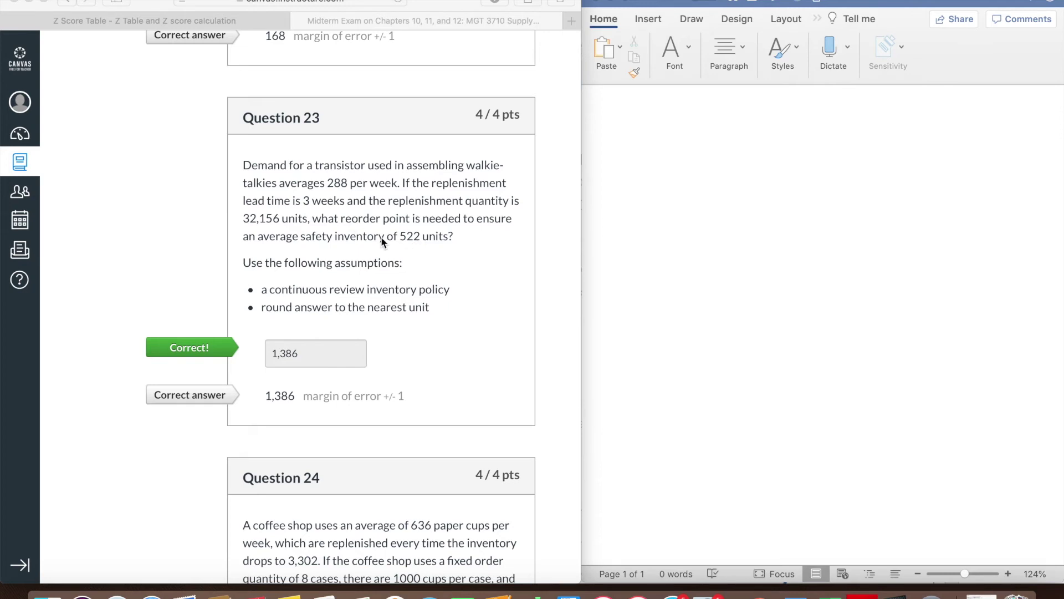
Write Safety Stock= ROP - (D*L) and its rearrangement ROP = Safety Stock + (D*L)
{"action": "left_click", "coordinate": [652, 188]}
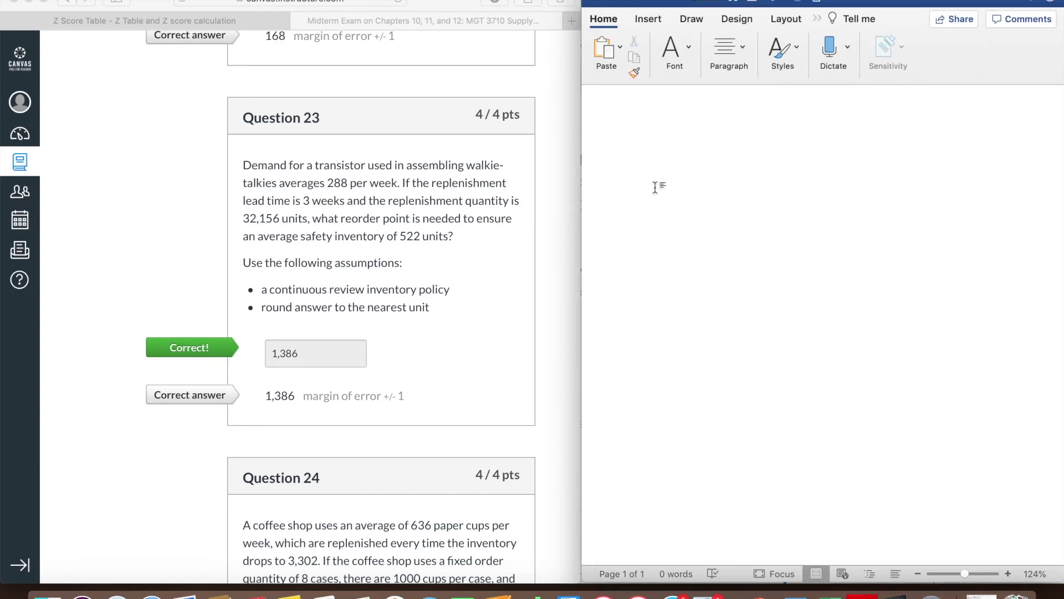
{"action": "type", "text": "Safety Stock= ROP - (D*L"}
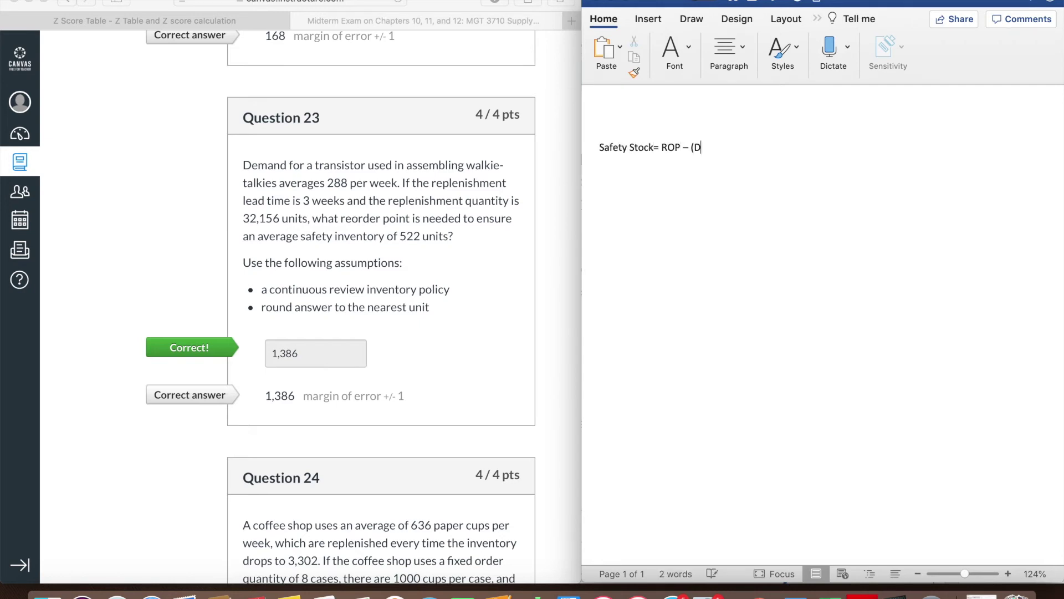
{"action": "type", "text": ")"}
{"action": "key", "text": "Return"}
{"action": "type", "text": "ROP = Safety Stock +"}
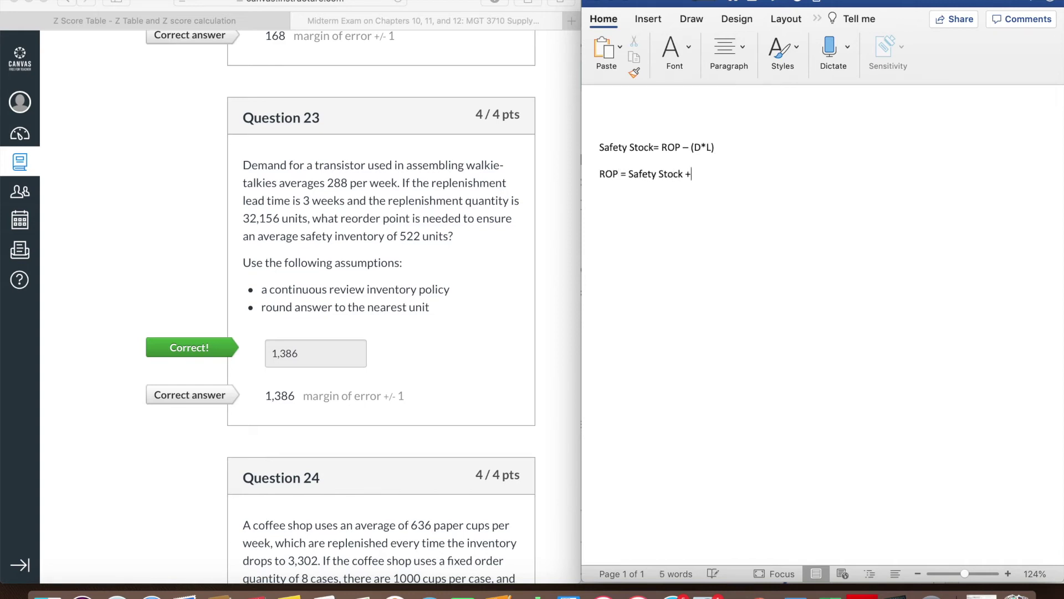
{"action": "type", "text": " (D*L)"}
Start the Question 23 substitution line with 522+(
{"action": "key", "text": "Return"}
{"action": "type", "text": "522+"}
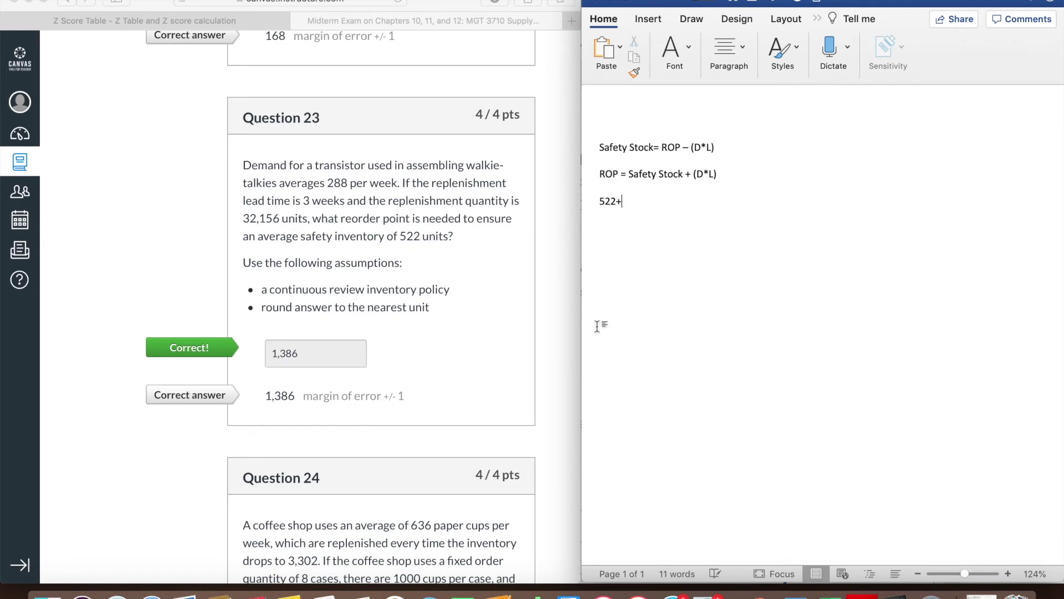
{"action": "type", "text": "("}
{"action": "type", "text": "288*3)"}
Finish 522+(288*3)= in the notes and compute 288×3 + 522 = 1386 in Calculator
{"action": "type", "text": "="}
{"action": "left_click", "coordinate": [895, 595]}
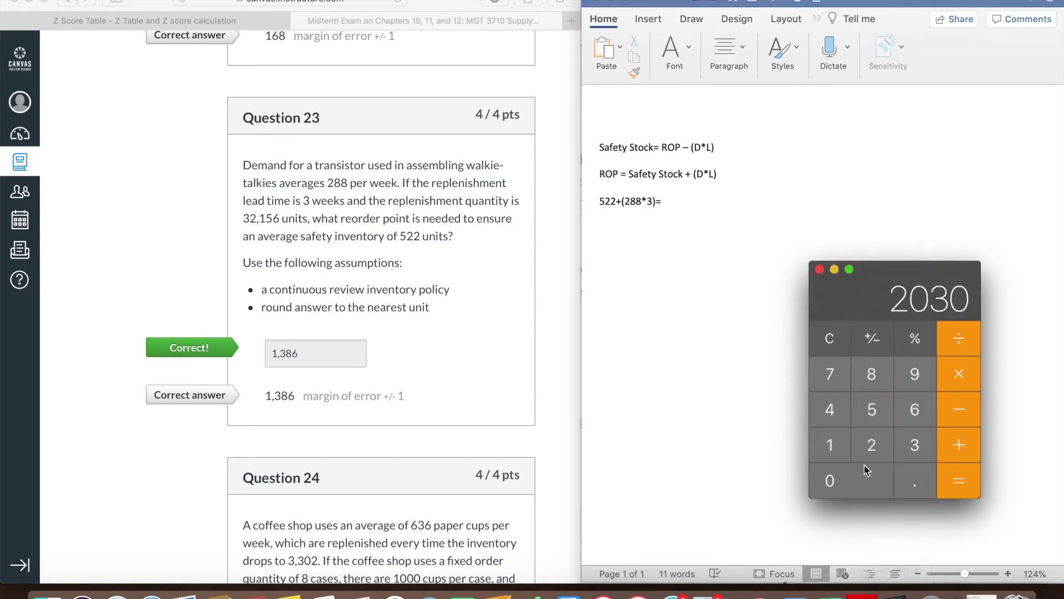
{"action": "left_click", "coordinate": [841, 353]}
{"action": "type", "text": "288"}
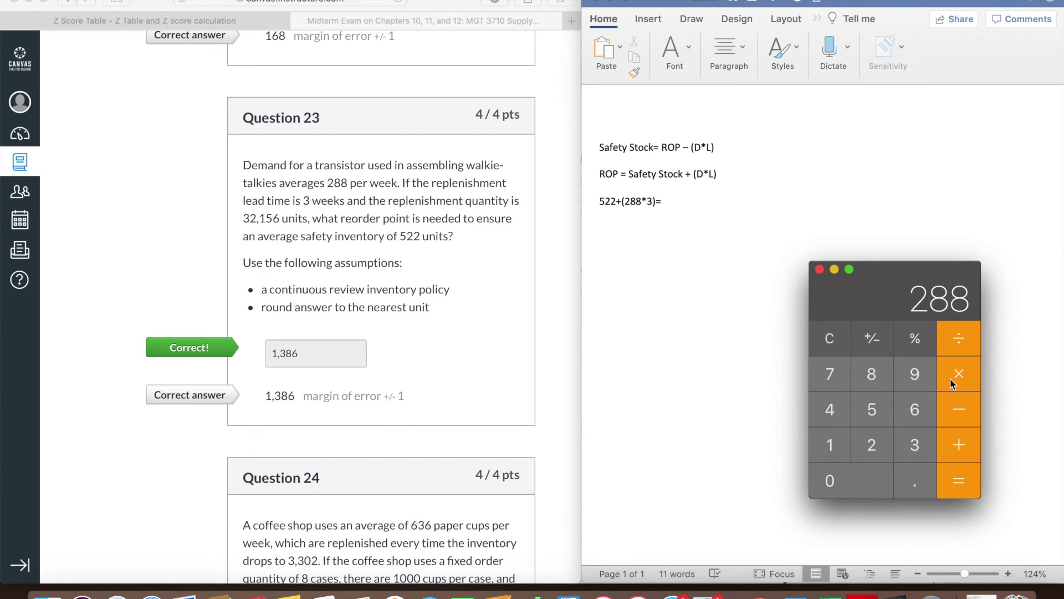
{"action": "left_click", "coordinate": [953, 380]}
{"action": "type", "text": "3"}
{"action": "key", "text": "Return"}
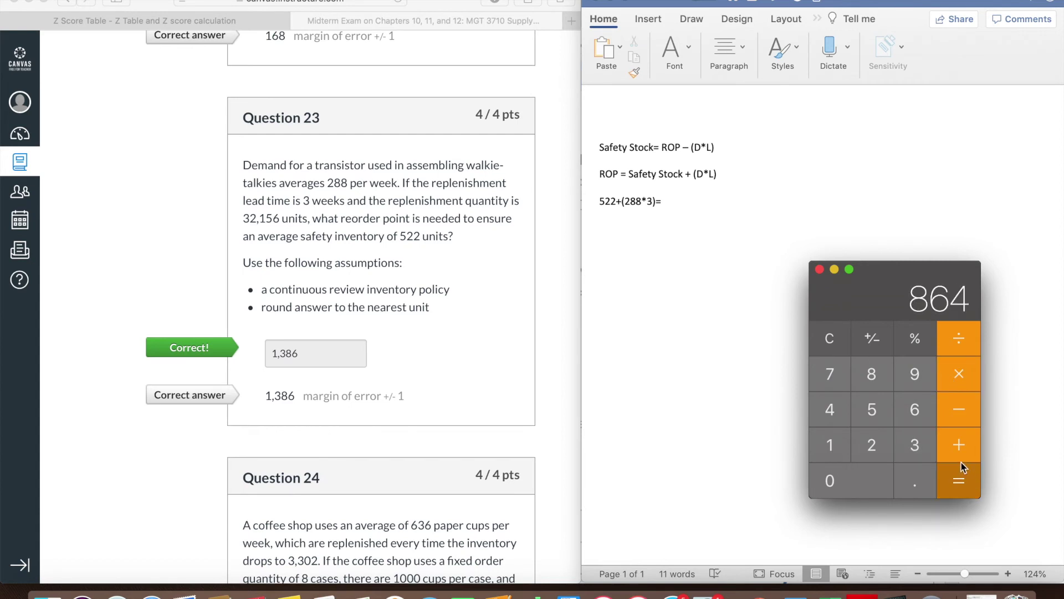
{"action": "type", "text": "522"}
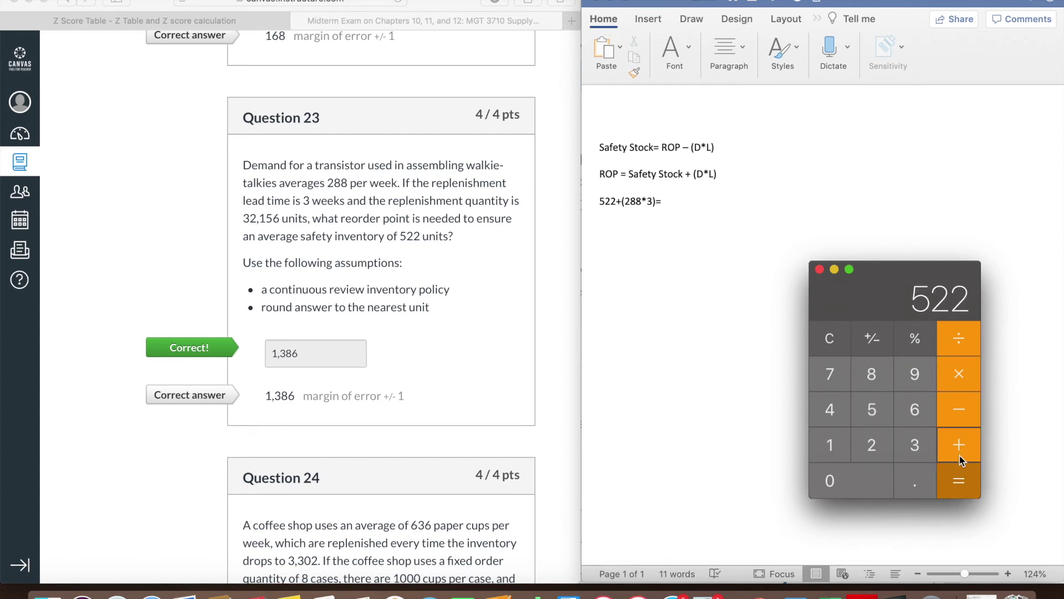
{"action": "key", "text": "Return"}
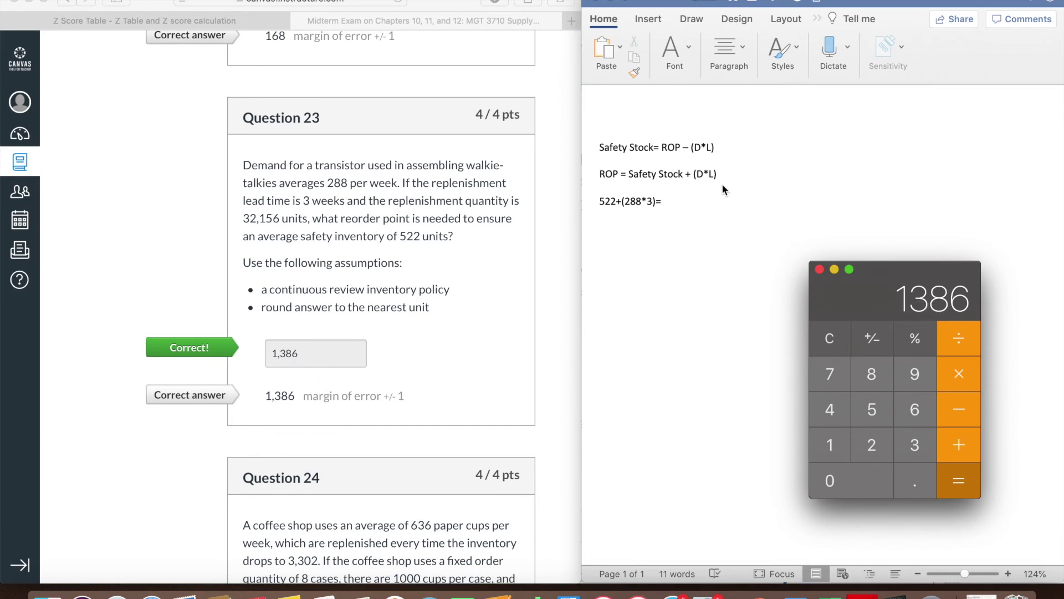
Complete the line with 1386, then clear all the Question 23 notes
{"action": "left_click", "coordinate": [715, 202]}
{"action": "type", "text": "1386"}
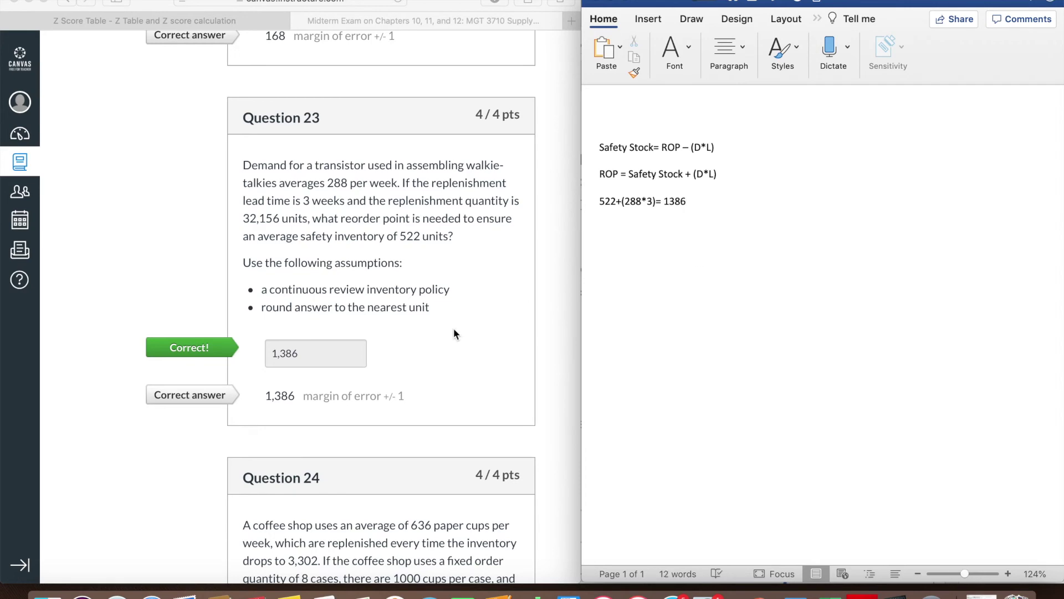
{"action": "scroll", "coordinate": [454, 334], "scroll_direction": "down", "scroll_amount": 10}
{"action": "key", "text": "super+a"}
{"action": "key", "text": "BackSpace"}
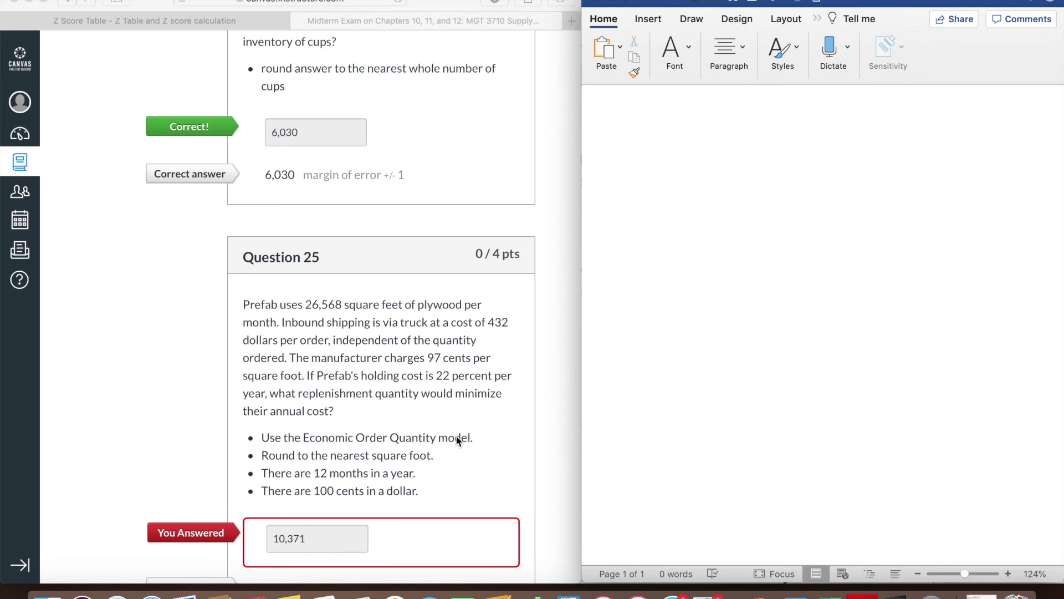
Scroll Canvas down to Question 25 to reveal its correct EOQ answer 35,928
{"action": "scroll", "coordinate": [447, 400], "scroll_direction": "down", "scroll_amount": 2}
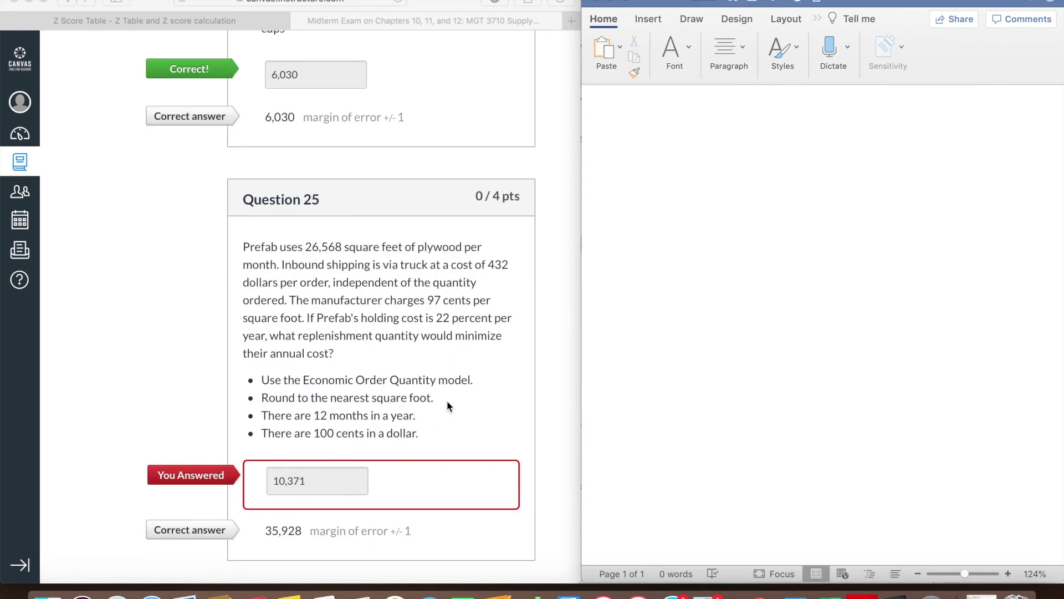
Write EOQ = SQRT ( 2*D*S/H) with D= 26,568 per month below it
{"action": "left_click", "coordinate": [703, 323]}
{"action": "type", "text": "EO"}
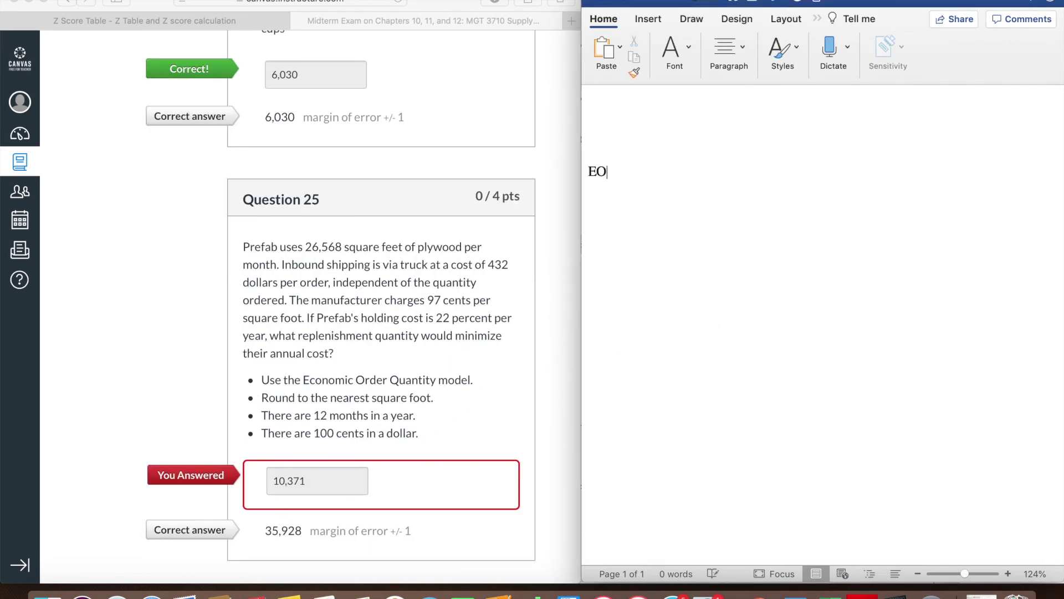
{"action": "type", "text": "Q = SQRT ( 2"}
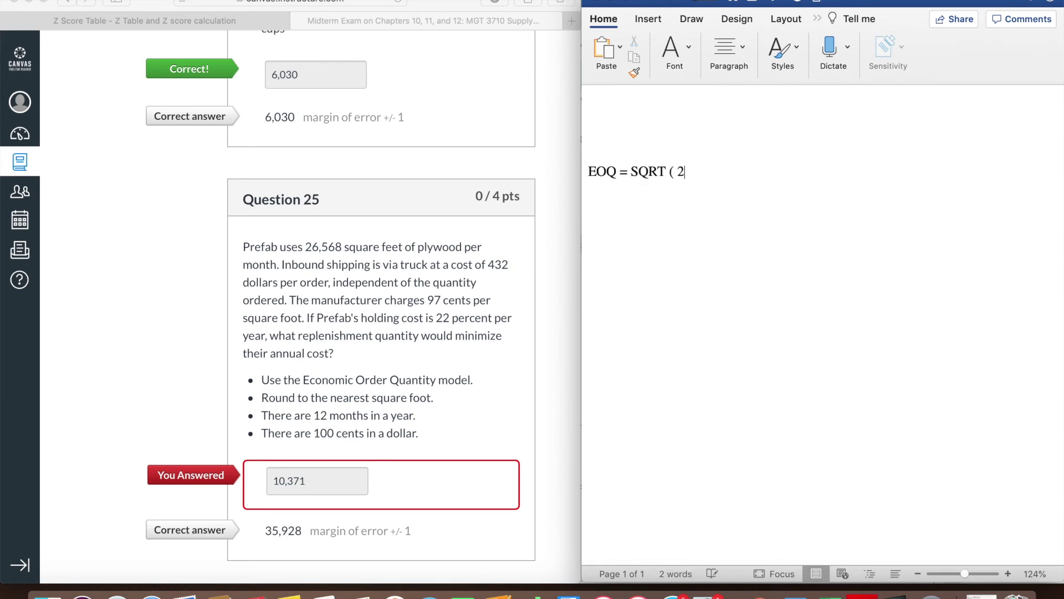
{"action": "type", "text": "*D*S/H)"}
{"action": "key", "text": "Return"}
{"action": "key", "text": "Return"}
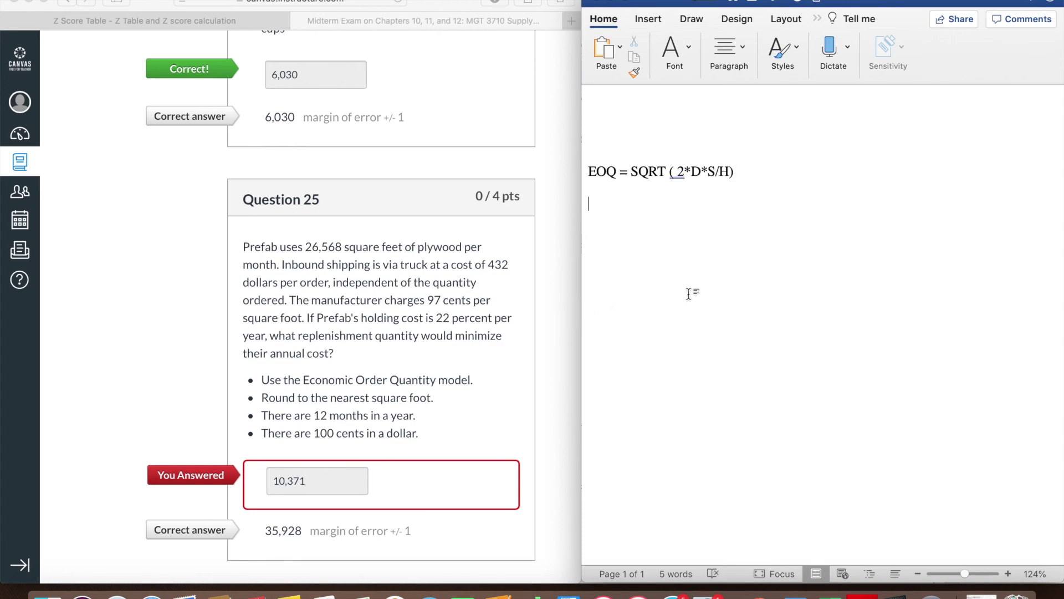
{"action": "type", "text": "D="}
{"action": "type", "text": "26,568 per m"}
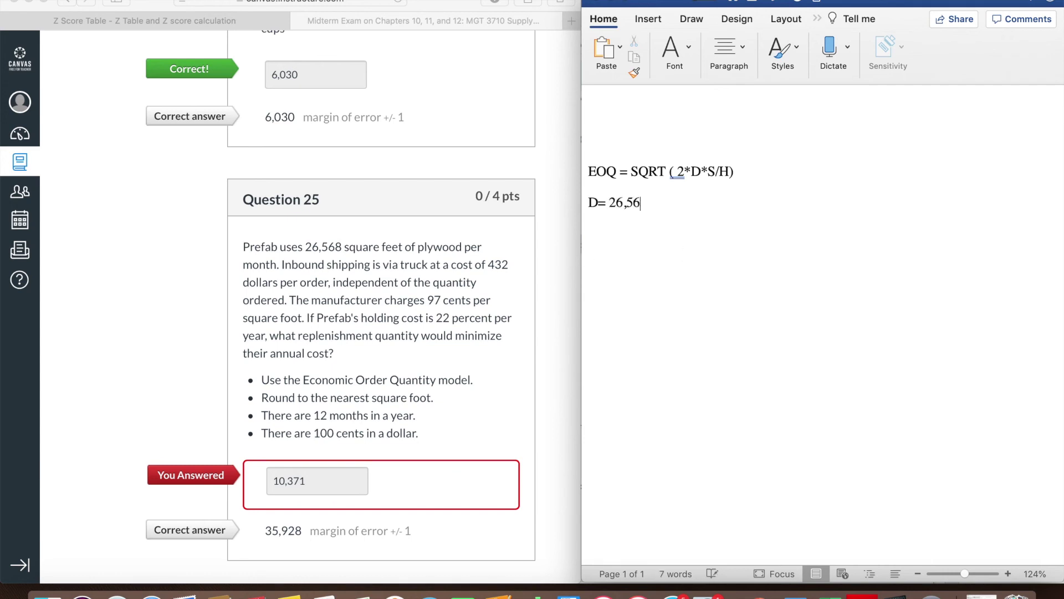
{"action": "key", "text": "BackSpace"}
{"action": "key", "text": "BackSpace"}
{"action": "key", "text": "BackSpace"}
{"action": "type", "text": "r month."}
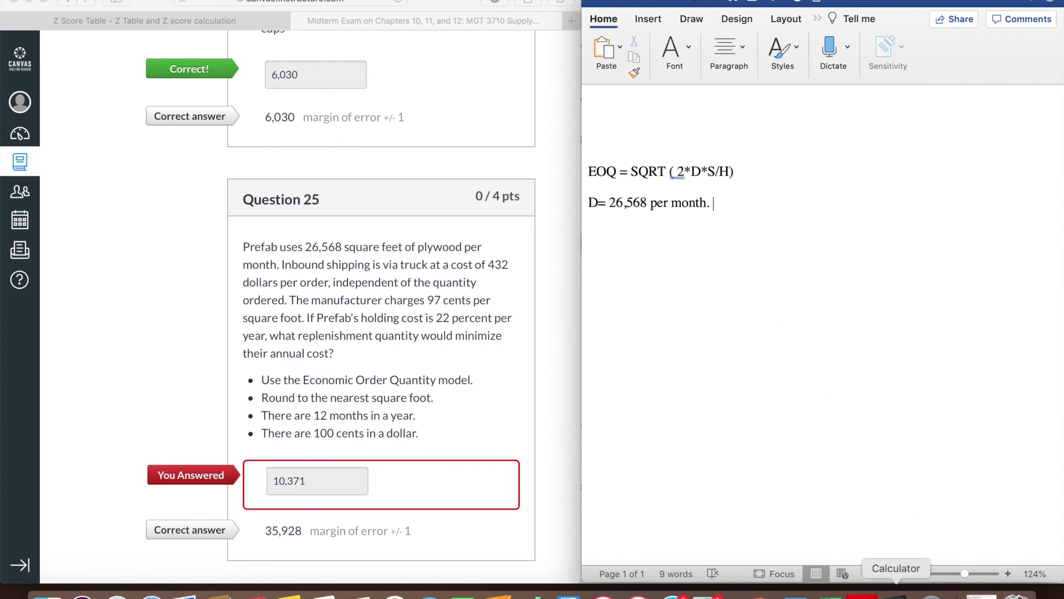
{"action": "left_click", "coordinate": [896, 592]}
Compute 26568×12 in Calculator and record 318,816 annual demand
{"action": "left_click", "coordinate": [831, 339]}
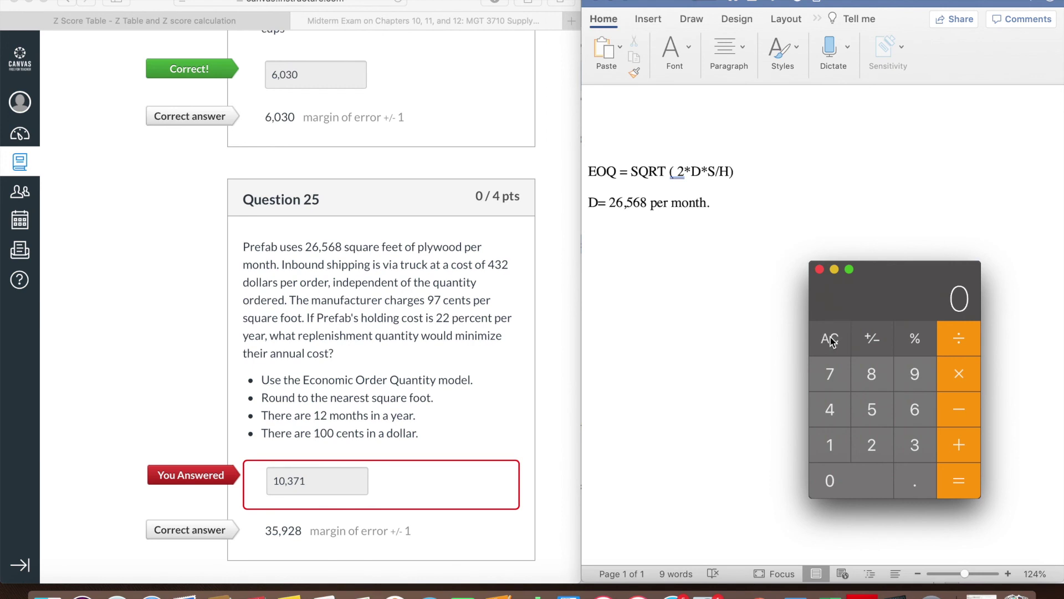
{"action": "type", "text": "26568"}
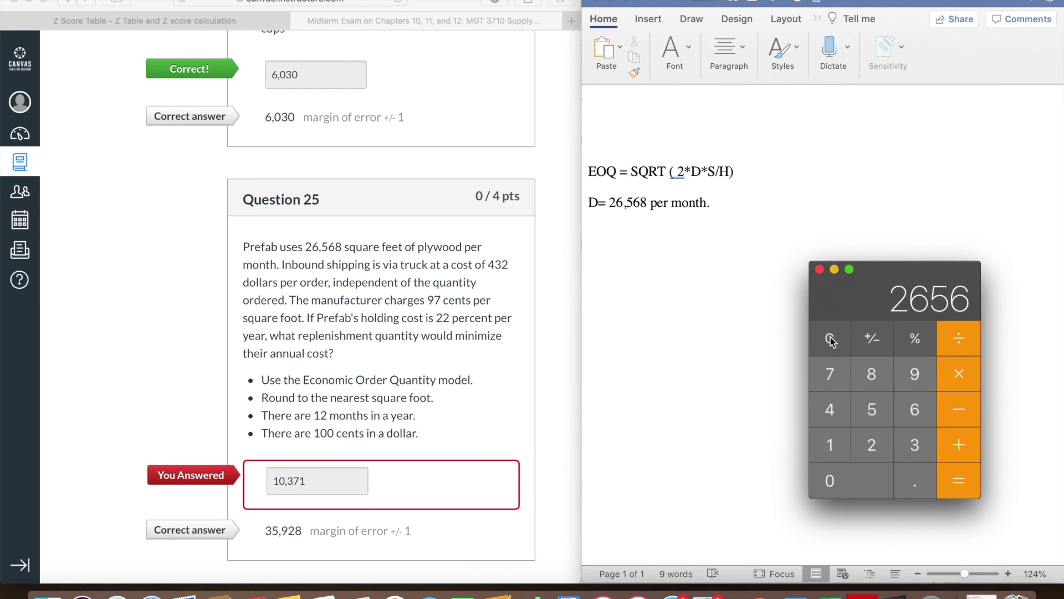
{"action": "left_click", "coordinate": [961, 372]}
{"action": "type", "text": "12"}
{"action": "key", "text": "Return"}
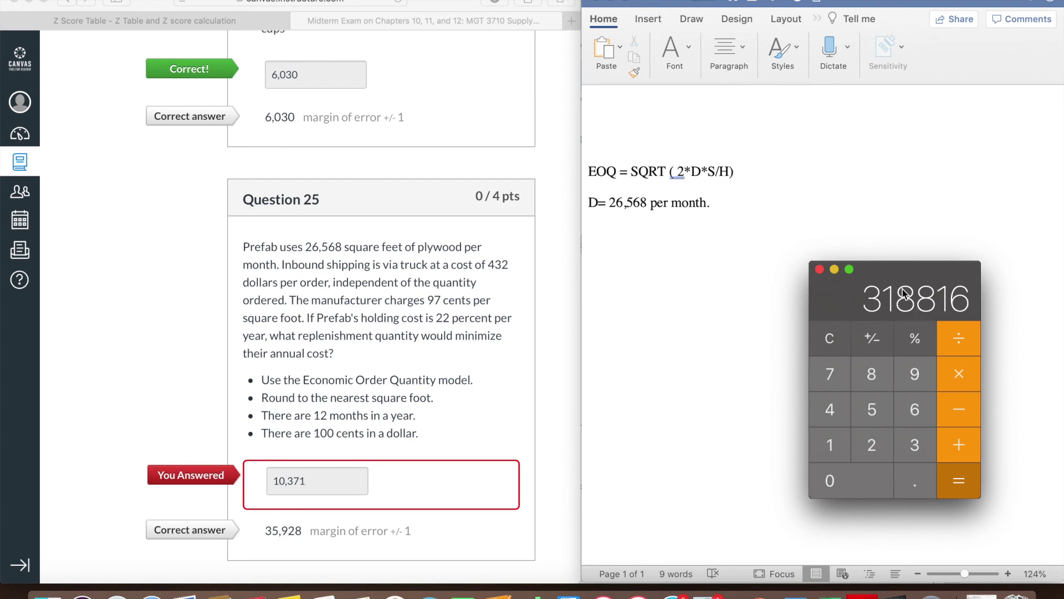
{"action": "left_click", "coordinate": [862, 209]}
{"action": "type", "text": "318,"}
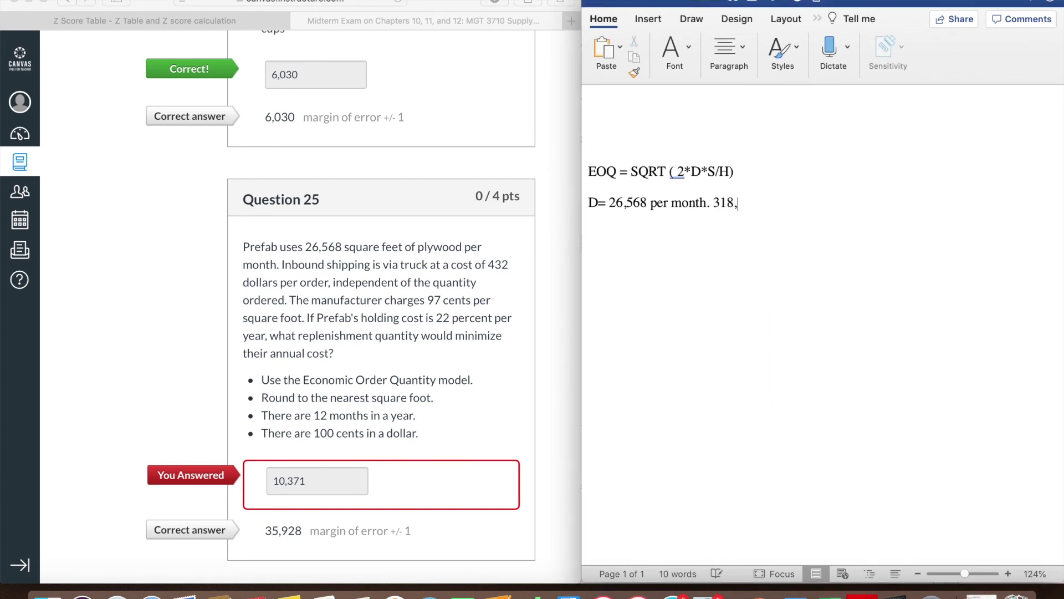
{"action": "type", "text": "816 annual demand"}
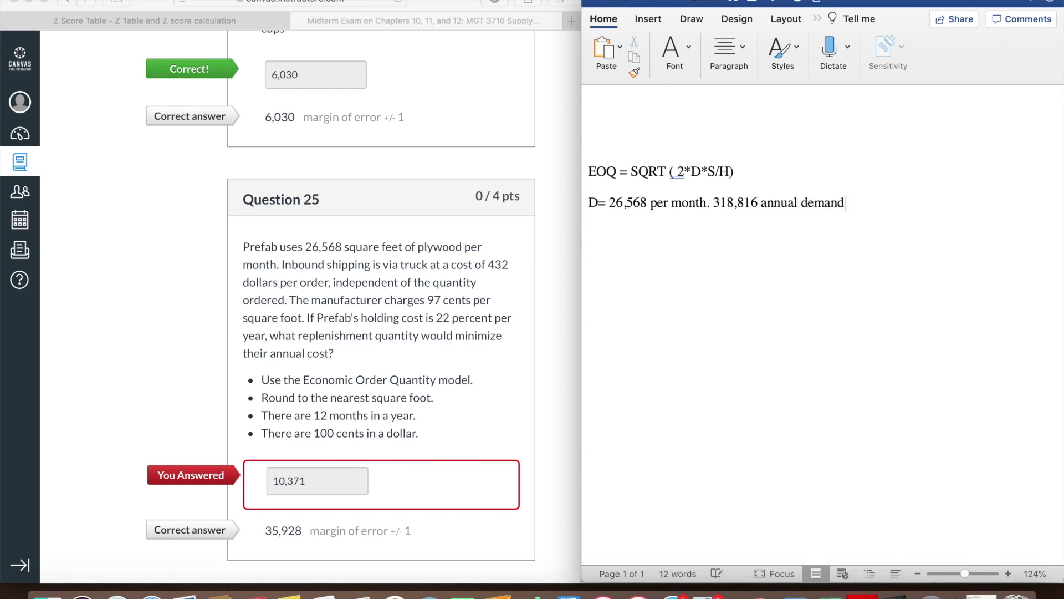
Add S= 432, h= 22%, H = .22 *97= .2134, and begin SQRT of (2*318,816*432
{"action": "key", "text": "Return"}
{"action": "type", "text": "S="}
{"action": "type", "text": "432"}
{"action": "key", "text": "Return"}
{"action": "type", "text": "h= 22%"}
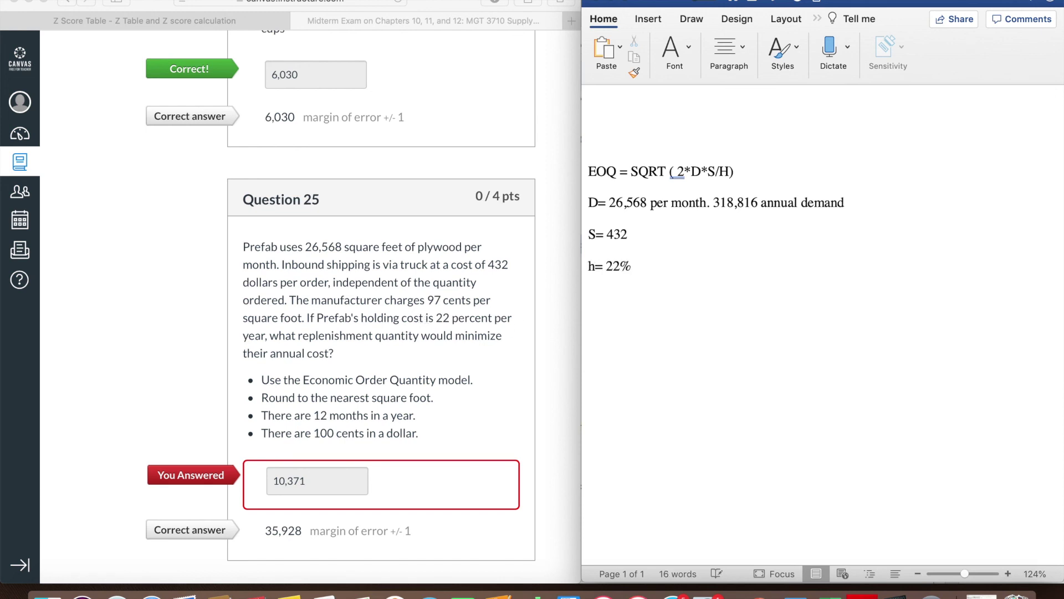
{"action": "key", "text": "Return"}
{"action": "type", "text": "H = .22 *"}
{"action": "type", "text": "97"}
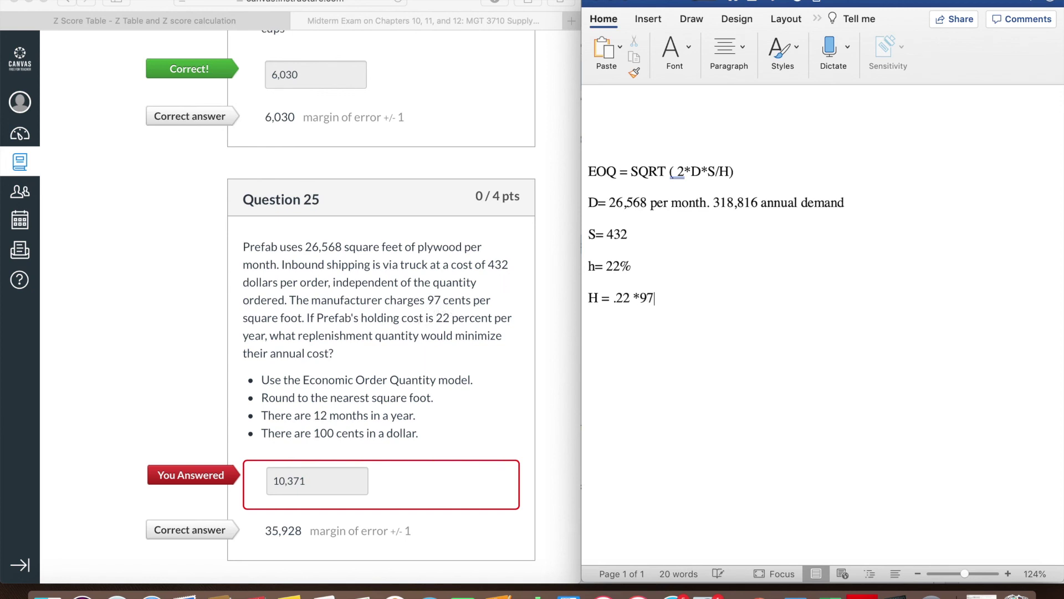
{"action": "type", "text": "= .2134"}
{"action": "type", "text": "SQ"}
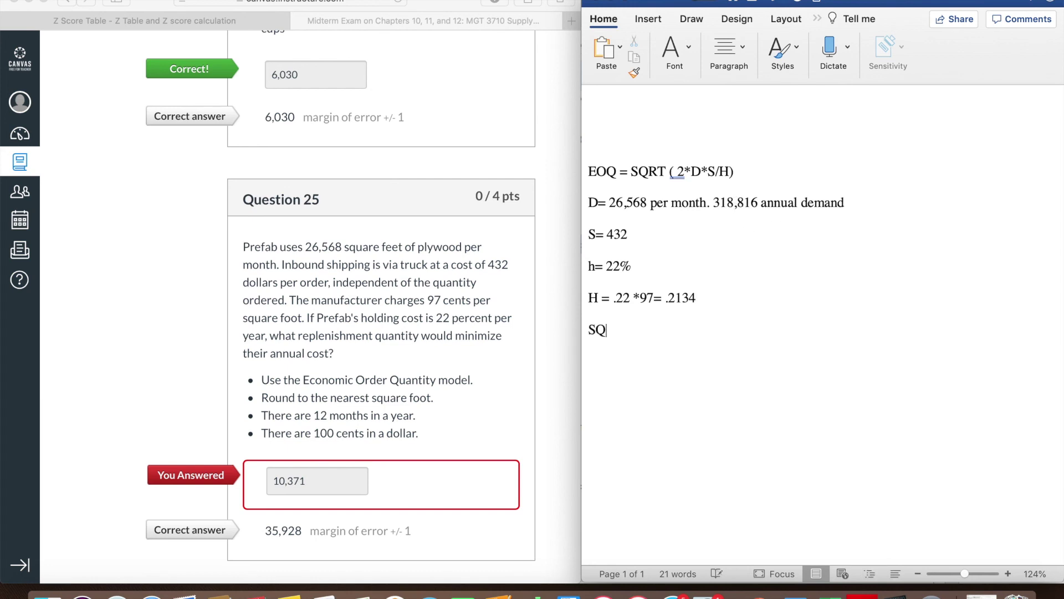
{"action": "type", "text": "RT of (2*318,81"}
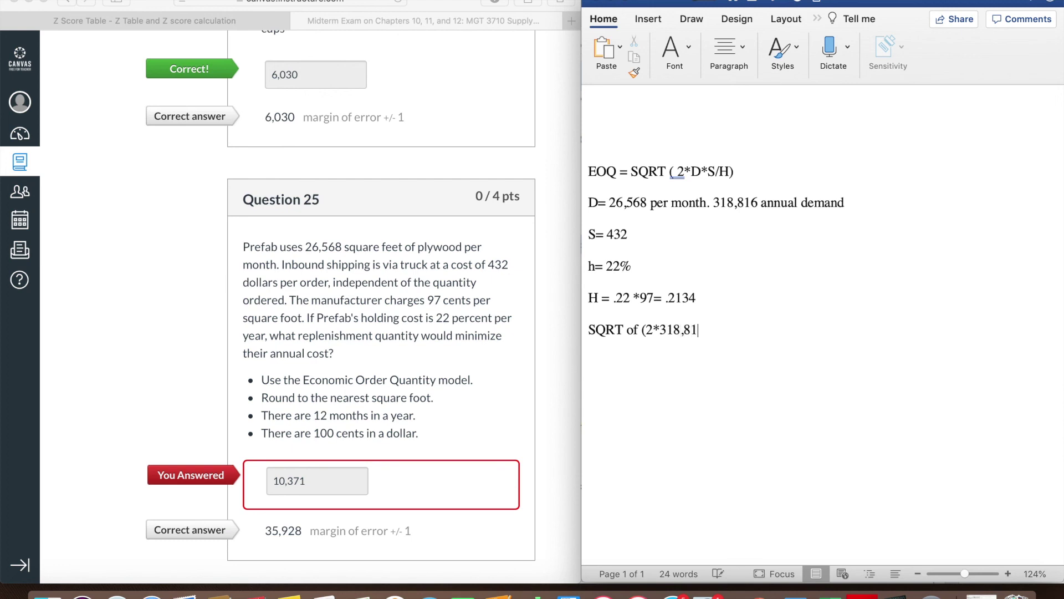
{"action": "type", "text": "6*432 / .2134)"}
End the SQRT line with '/ .2134)', removing the extra slash, and add 35,928 on the next line
{"action": "scroll", "coordinate": [772, 331], "scroll_direction": "down", "scroll_amount": 1}
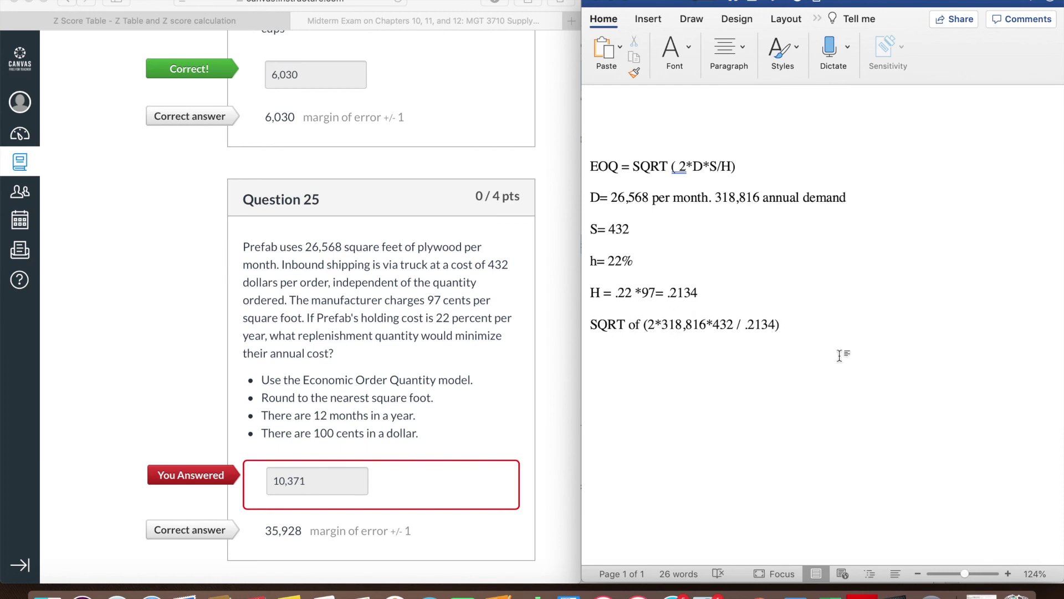
{"action": "key", "text": "Return"}
{"action": "type", "text": "35,928"}
Clear the Calculator display with AC and close Calculator
{"action": "left_click", "coordinate": [896, 590]}
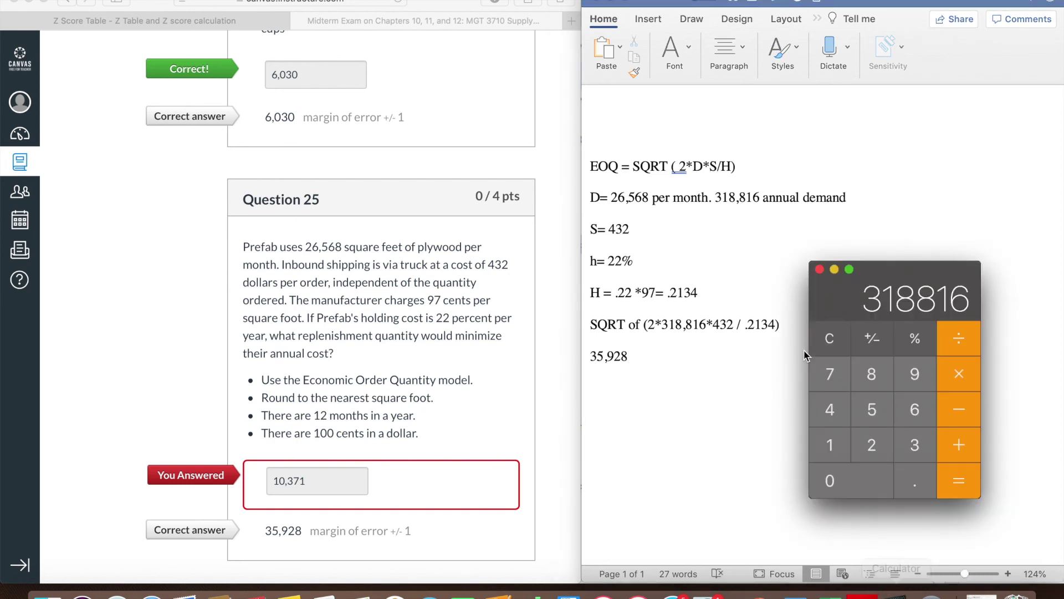
{"action": "left_click", "coordinate": [832, 335]}
{"action": "left_click", "coordinate": [820, 270]}
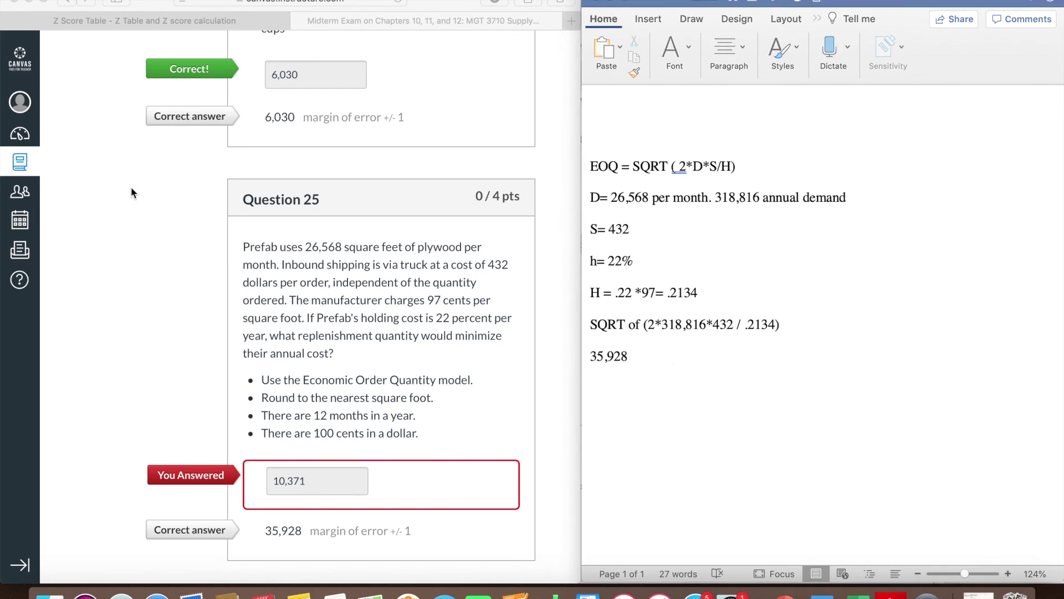
Bring the browser's Canvas quiz, showing Question 25, back in front of Word
{"action": "left_click", "coordinate": [369, 339]}
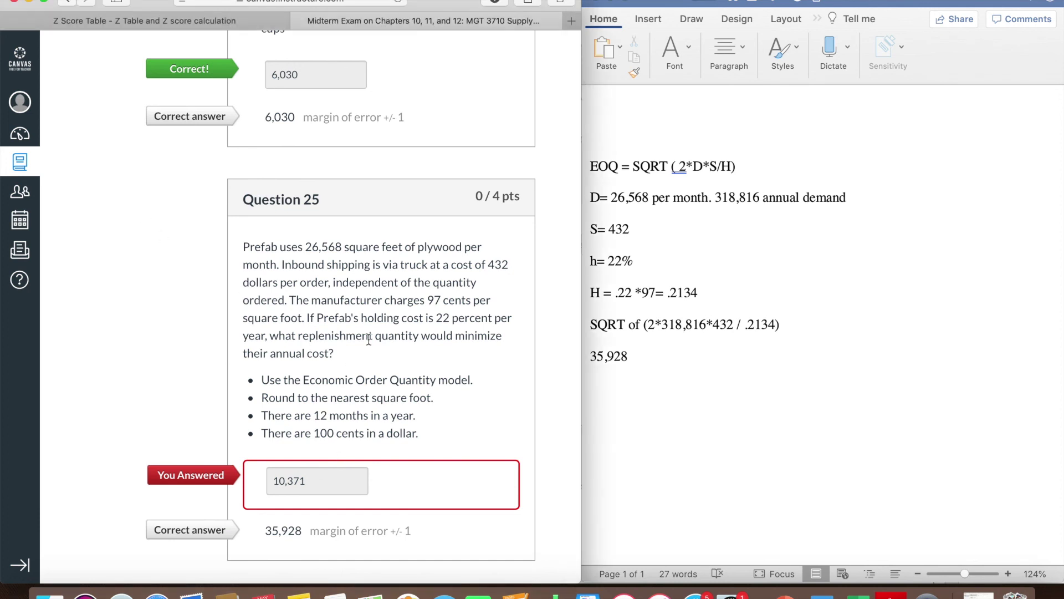